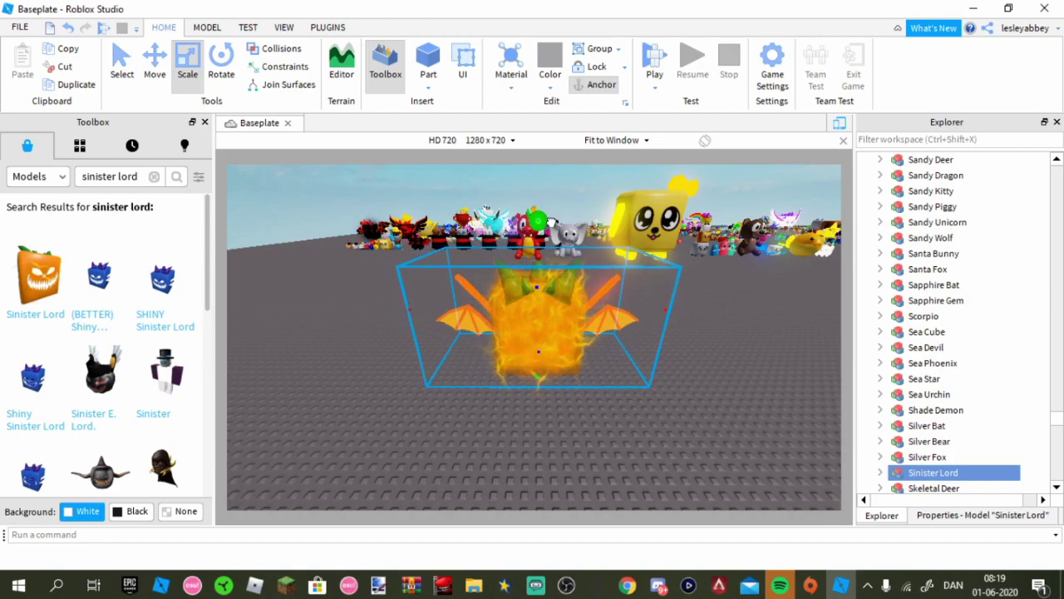
# Scale up the Sinister Lord model to make it noticeably larger on the baseplate
pyautogui.moveTo(551, 218); pyautogui.dragTo(555, 200)
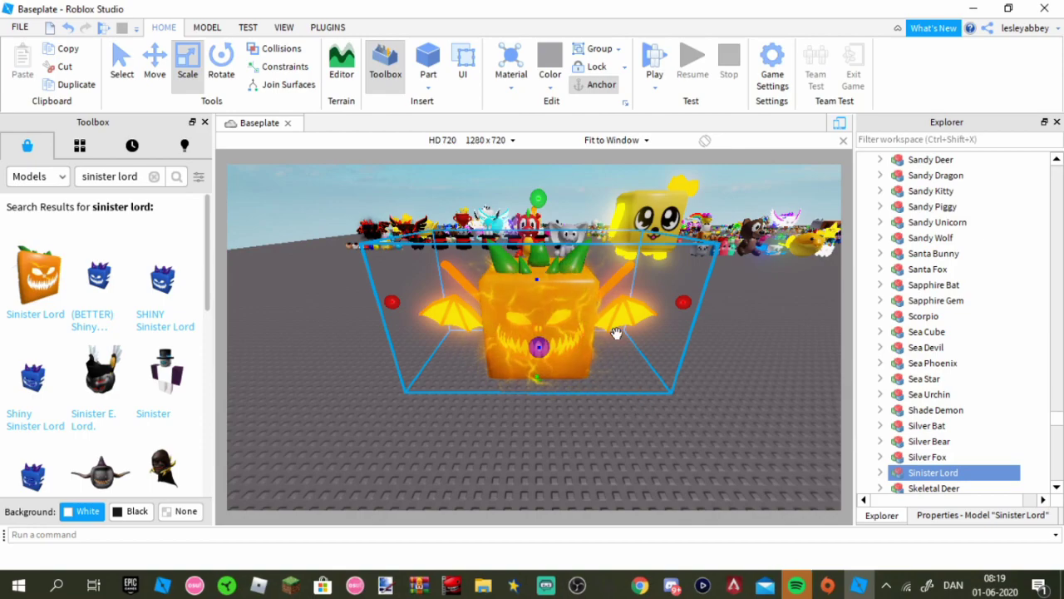
pyautogui.moveTo(540, 206); pyautogui.dragTo(541, 178)
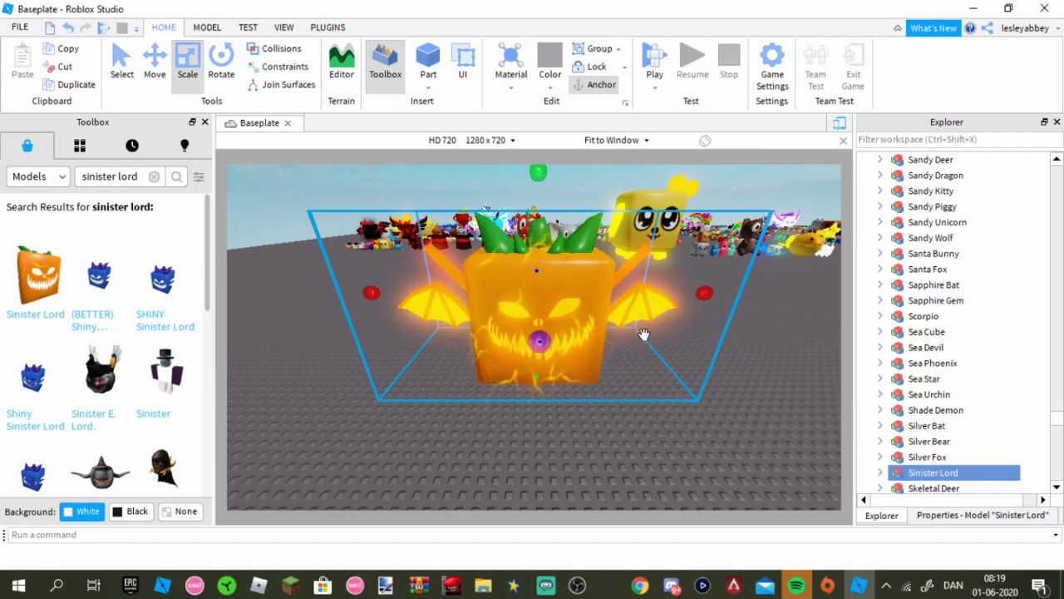
pyautogui.click(712, 422)
pyautogui.moveTo(712, 422); pyautogui.dragTo(712, 422, button='right')
pyautogui.press('s')
pyautogui.press('d')
pyautogui.press('a')
pyautogui.press('w')
pyautogui.click(517, 287)
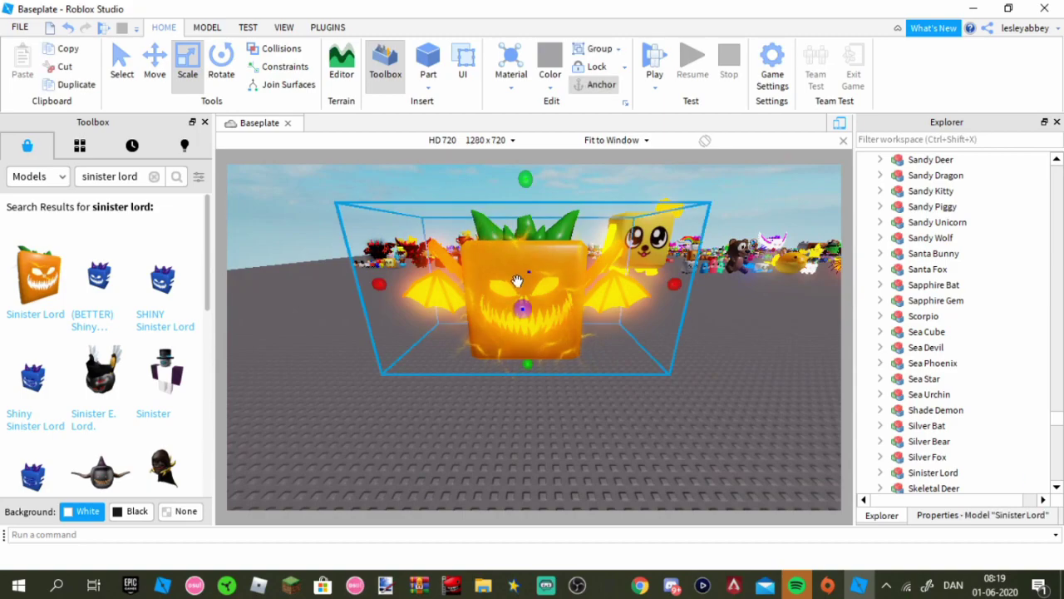
pyautogui.moveTo(911, 453); pyautogui.dragTo(957, 431)
pyautogui.scroll(20, 962, 430)
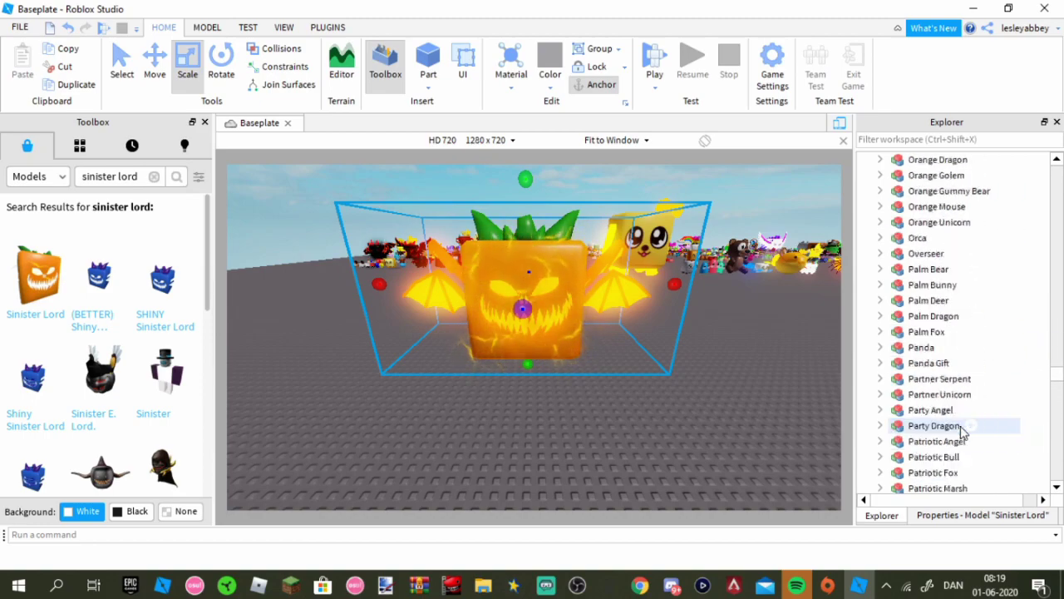
pyautogui.moveTo(1057, 366); pyautogui.dragTo(1062, 421)
pyautogui.rightClick(992, 383)
pyautogui.click(917, 140)
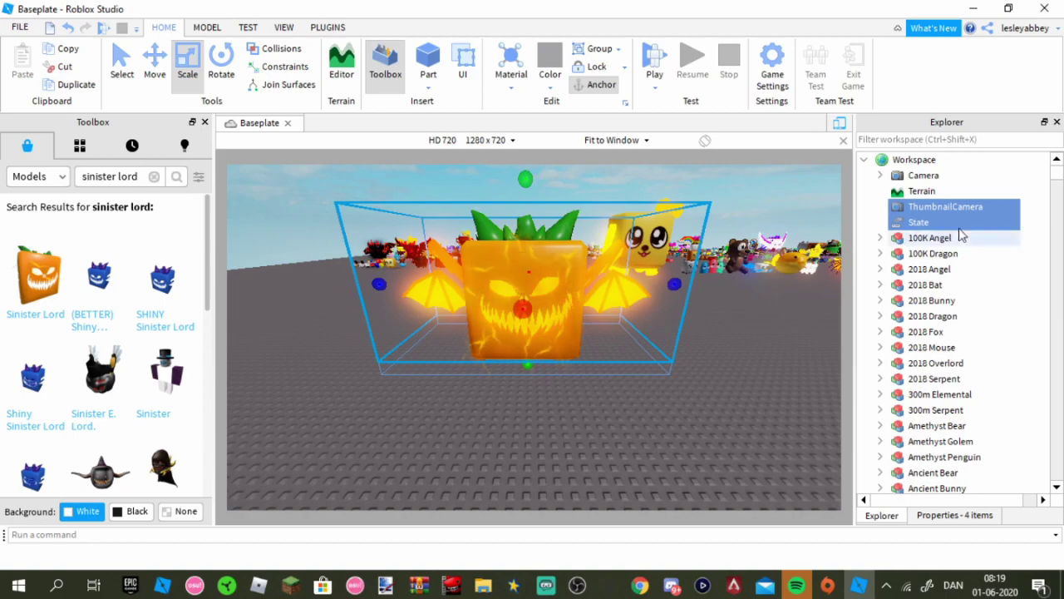
pyautogui.click(73, 34)
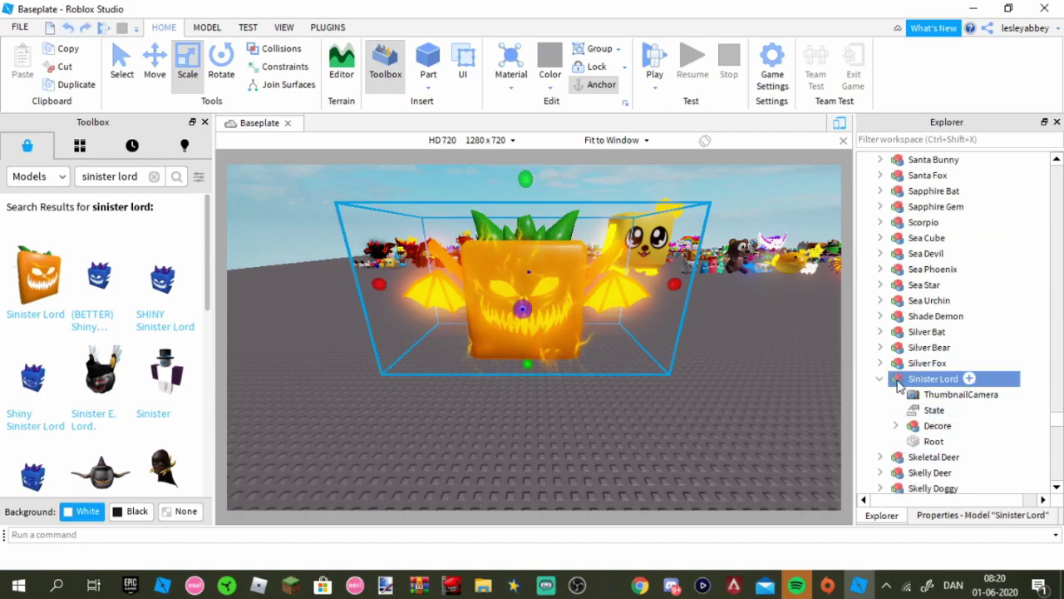
# Set the color of the wing-frame MeshPart in the Sinister Lord's Decore group to pure black, 0, 0, 0
pyautogui.click(910, 411)
pyautogui.click(880, 426)
pyautogui.scroll(-3, 891, 431)
pyautogui.click(964, 316)
pyautogui.scroll(3, 959, 307)
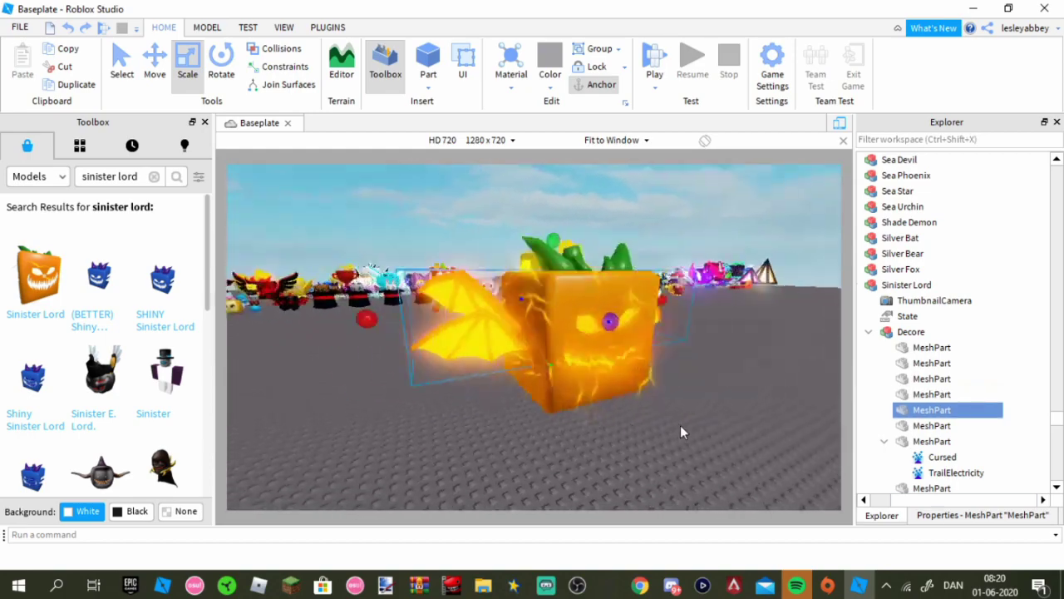
pyautogui.click(982, 514)
pyautogui.click(1008, 181)
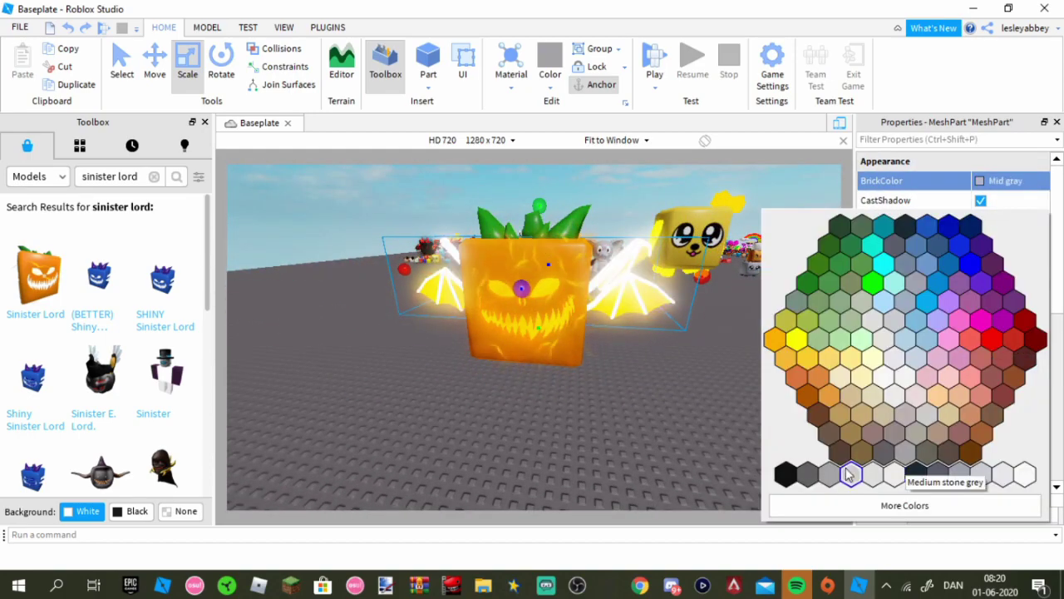
pyautogui.click(786, 474)
pyautogui.click(1005, 182)
pyautogui.click(866, 504)
pyautogui.click(1018, 379)
pyautogui.click(971, 503)
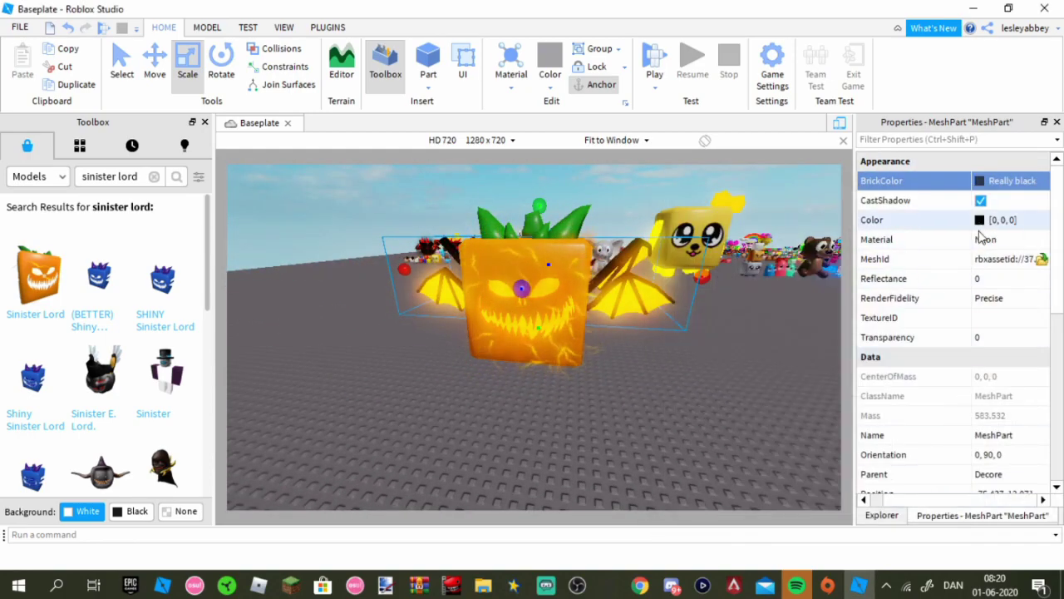
pyautogui.scroll(-5, 981, 228)
pyautogui.click(882, 515)
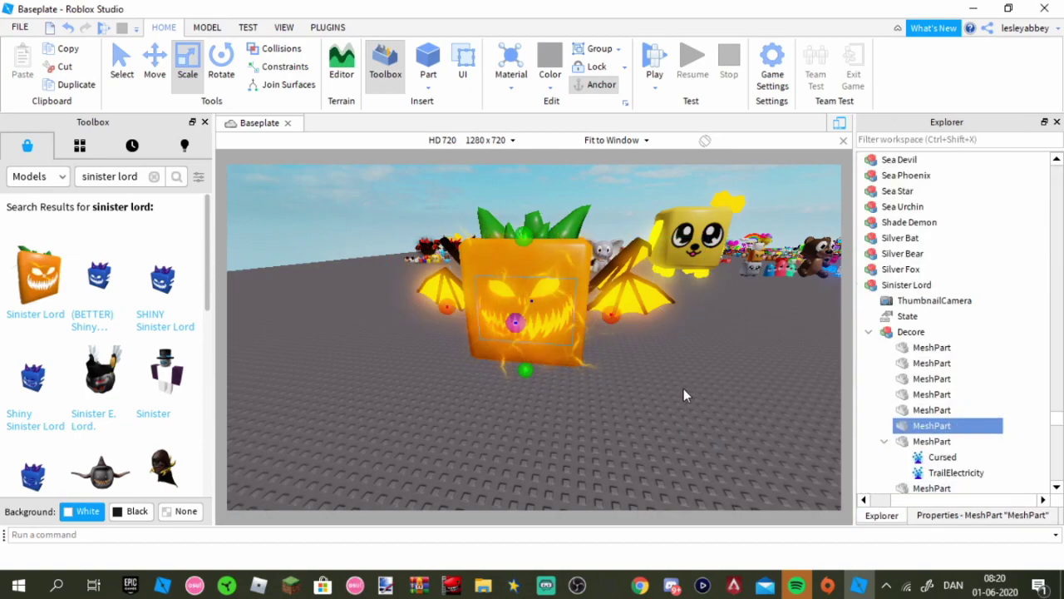
pyautogui.moveTo(683, 389); pyautogui.dragTo(683, 388, button='right')
pyautogui.press('w')
pyautogui.click(981, 515)
pyautogui.scroll(5, 986, 264)
pyautogui.click(997, 183)
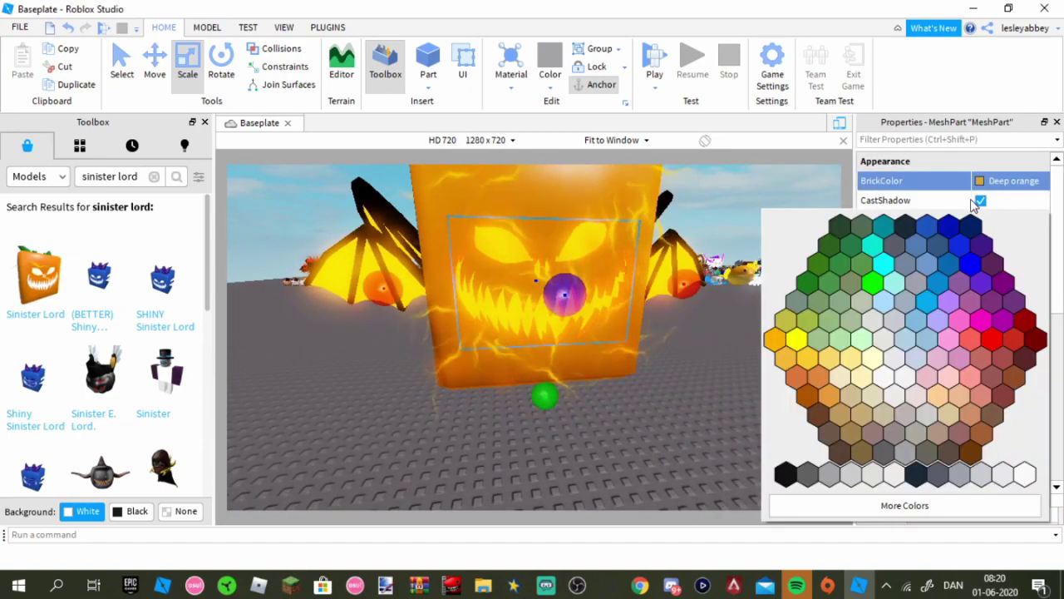
pyautogui.click(970, 203)
pyautogui.click(979, 221)
pyautogui.click(699, 431)
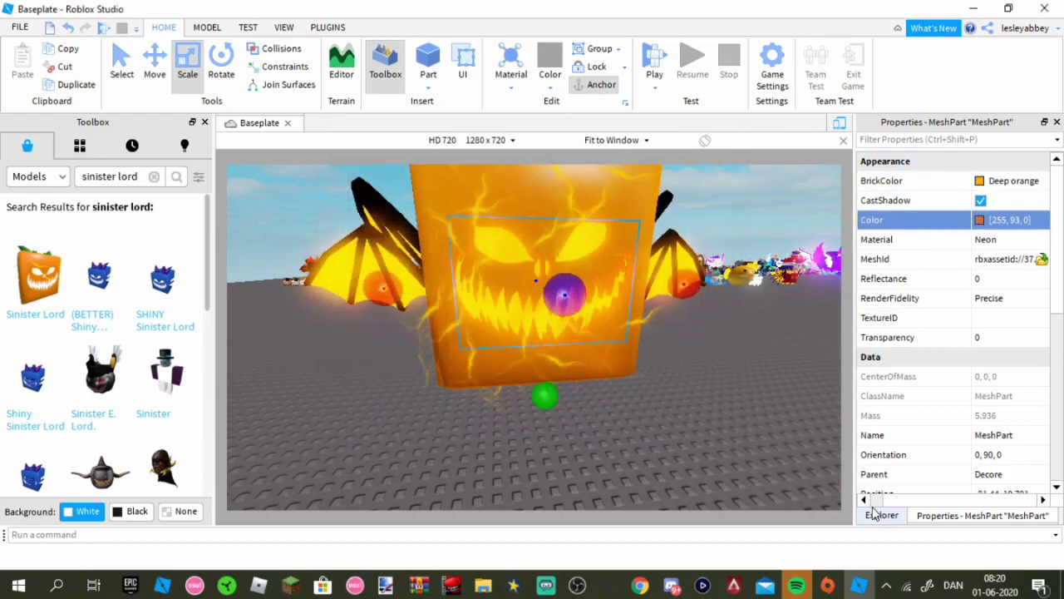
# Find and select the MeshPart in Decore that forms the Sinister Lord's cube body
pyautogui.click(876, 515)
pyautogui.click(923, 402)
pyautogui.moveTo(808, 398); pyautogui.dragTo(752, 412, button='right')
pyautogui.press('s')
pyautogui.scroll(20, 925, 354)
pyautogui.scroll(1, 922, 352)
pyautogui.click(941, 291)
pyautogui.click(659, 366)
pyautogui.moveTo(659, 365); pyautogui.dragTo(659, 366, button='right')
pyautogui.click(942, 379)
pyautogui.click(949, 515)
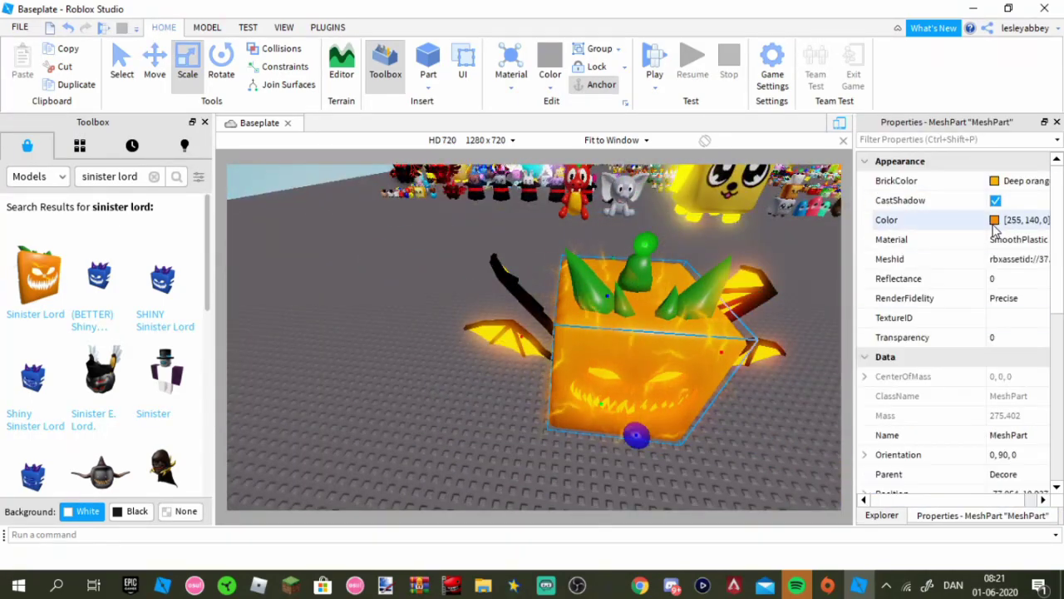
# Try a pure red color, 255, 0, 0, on the cube body
pyautogui.click(1007, 181)
pyautogui.click(866, 505)
pyautogui.click(674, 245)
pyautogui.click(962, 504)
pyautogui.moveTo(832, 465); pyautogui.dragTo(826, 465, button='right')
pyautogui.click(981, 222)
pyautogui.click(370, 229)
pyautogui.click(617, 434)
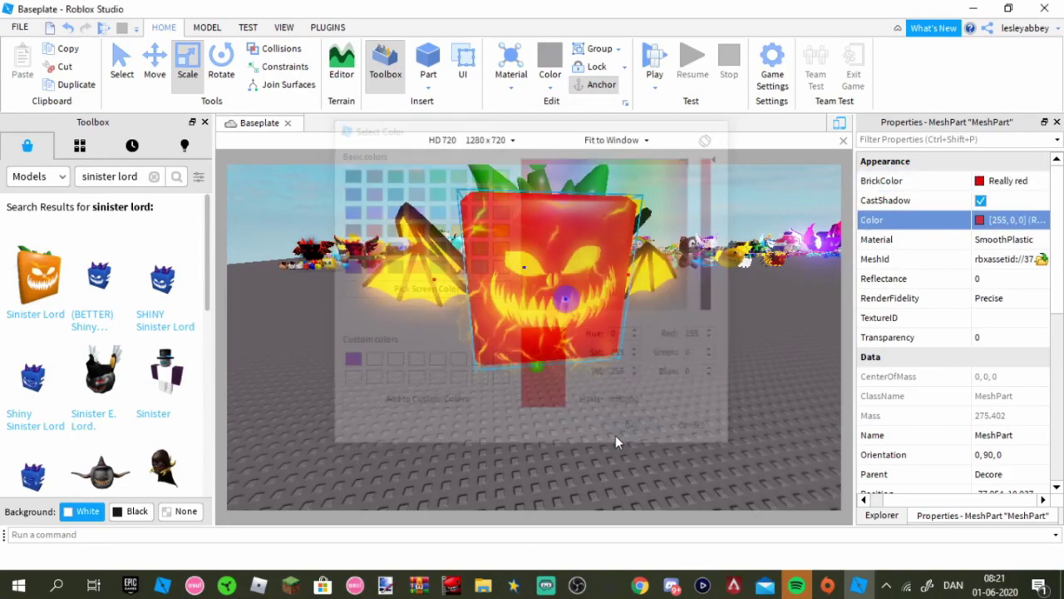
# Set the cube body's BrickColor to Really black and darken it to a custom full black
pyautogui.click(981, 182)
pyautogui.click(785, 476)
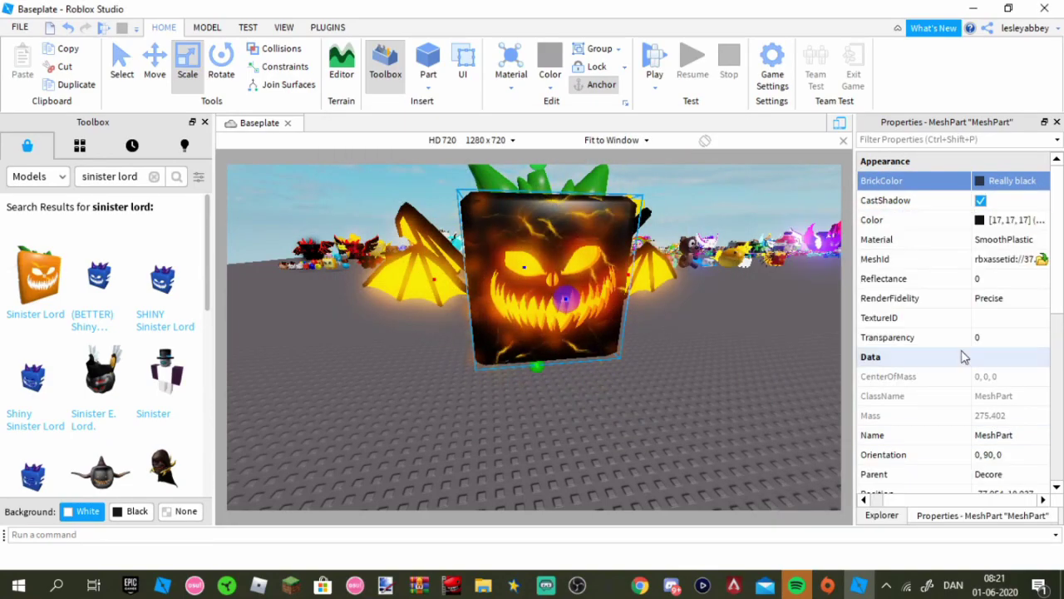
pyautogui.click(996, 177)
pyautogui.click(811, 506)
pyautogui.moveTo(1047, 349); pyautogui.dragTo(1049, 404)
pyautogui.click(962, 504)
# Change the BrickColor of the neon face MeshPart on the front of the cube
pyautogui.click(896, 516)
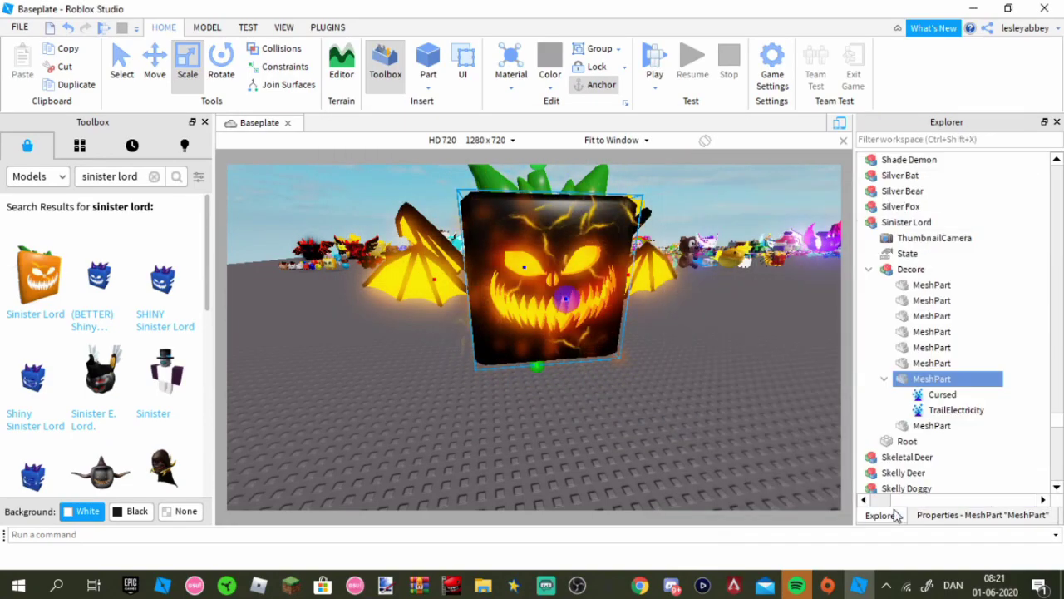
pyautogui.click(937, 515)
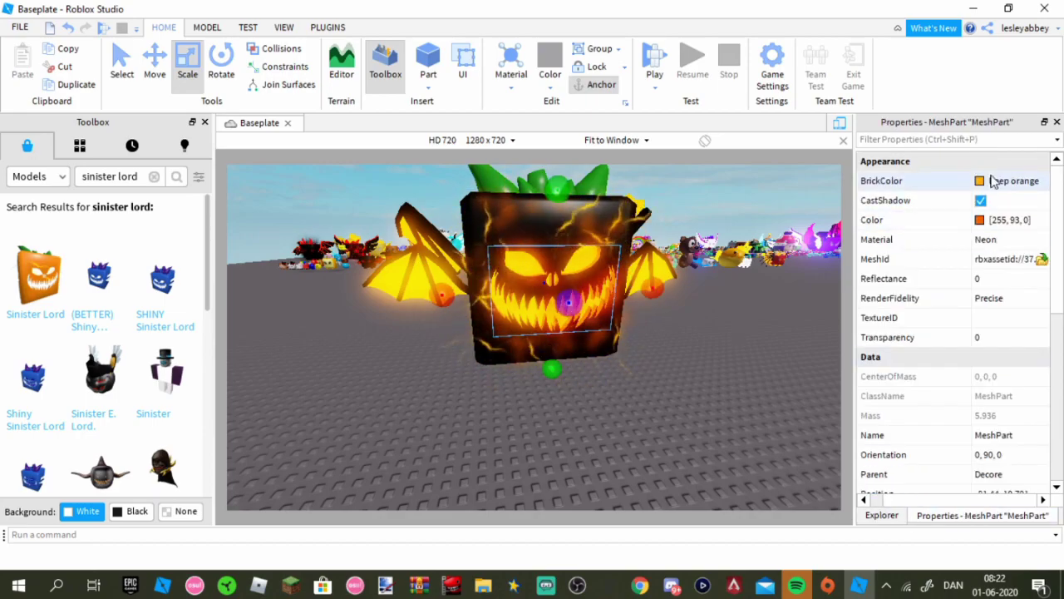
pyautogui.click(994, 180)
pyautogui.click(961, 400)
pyautogui.click(883, 515)
pyautogui.moveTo(746, 469); pyautogui.dragTo(696, 437, button='right')
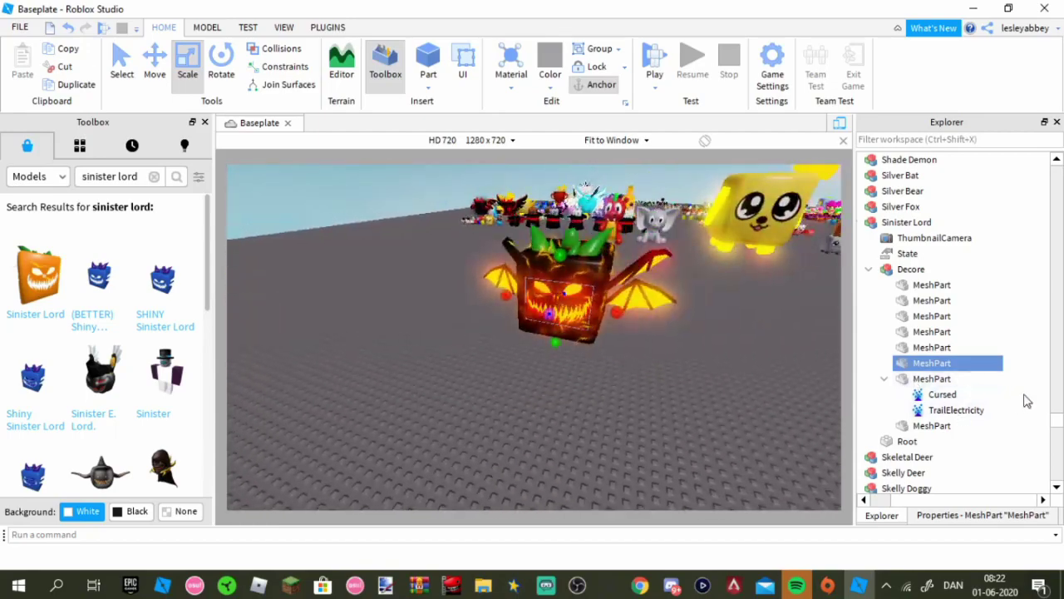
# Examine the shared properties of the Cursed and TrailElectricity particle emitters on the cube body
pyautogui.moveTo(1021, 397); pyautogui.dragTo(977, 412)
pyautogui.click(972, 515)
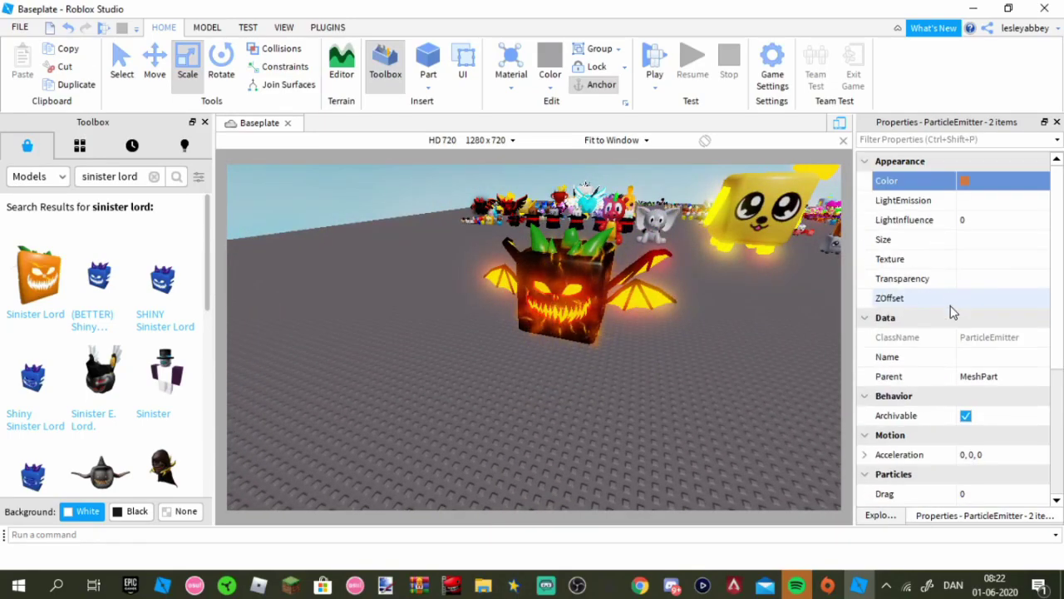
pyautogui.click(881, 515)
pyautogui.moveTo(752, 461); pyautogui.dragTo(752, 462, button='right')
pyautogui.click(933, 222)
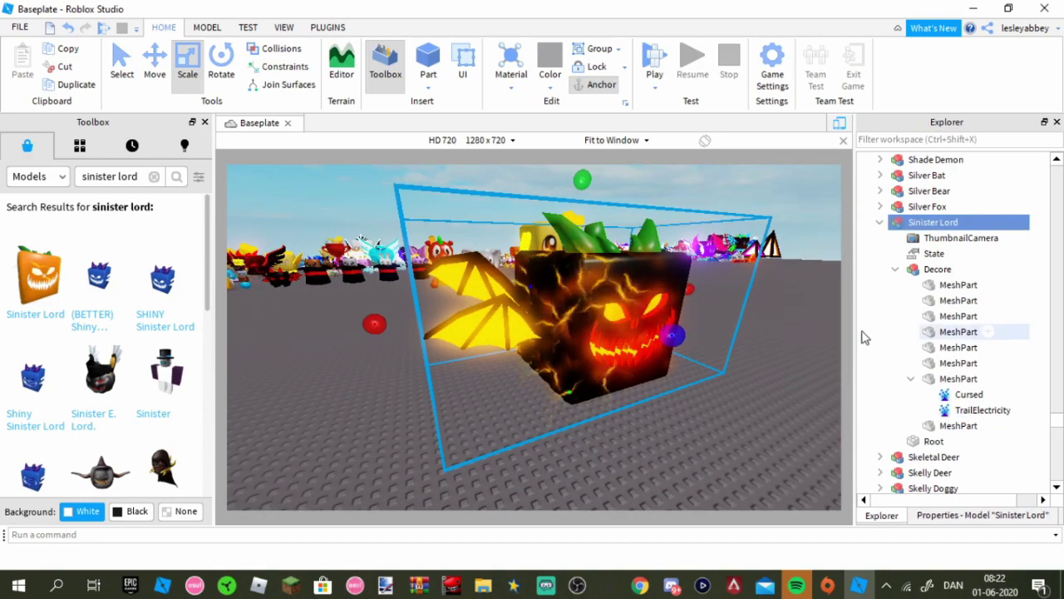
# Close the Toolbox to enlarge the 3D view of the model
pyautogui.click(204, 122)
pyautogui.click(916, 516)
pyautogui.click(885, 515)
pyautogui.moveTo(628, 390); pyautogui.dragTo(627, 389, button='right')
# Set the BrickColor of the first Decore MeshPart, the stem on top of the cube, to dark red
pyautogui.click(959, 285)
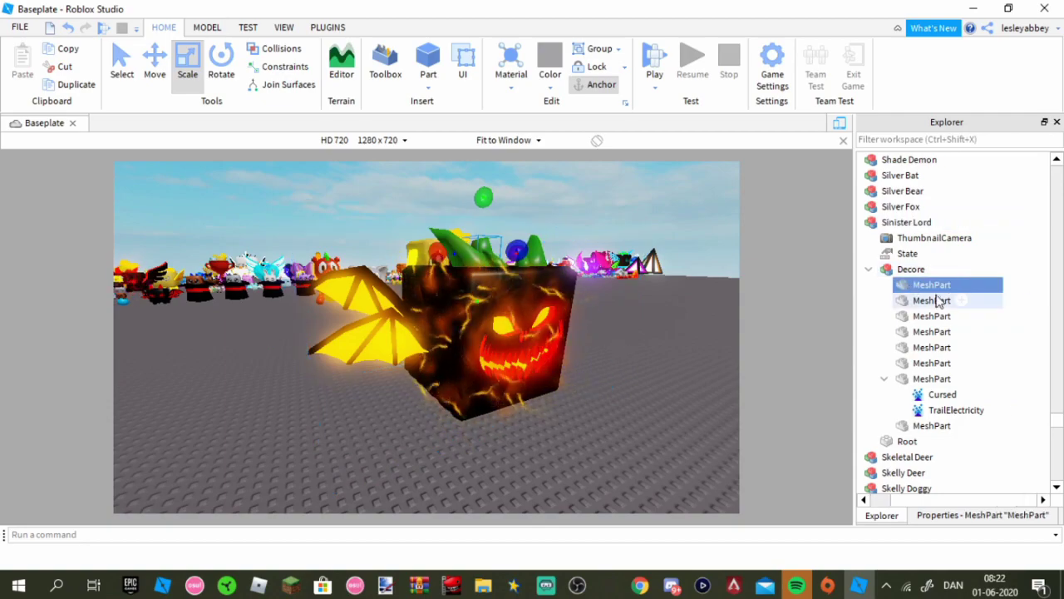
pyautogui.click(975, 516)
pyautogui.click(1003, 181)
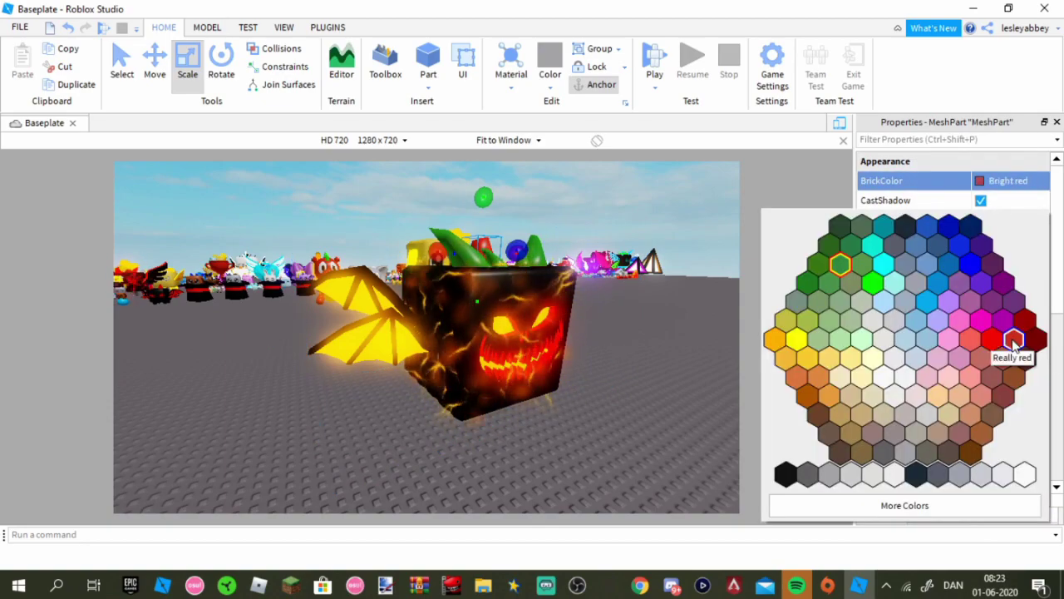
pyautogui.click(1035, 342)
pyautogui.click(887, 517)
# Set the BrickColor of the second Decore MeshPart, the wing membranes, to Really red
pyautogui.click(915, 301)
pyautogui.click(1026, 516)
pyautogui.click(1008, 181)
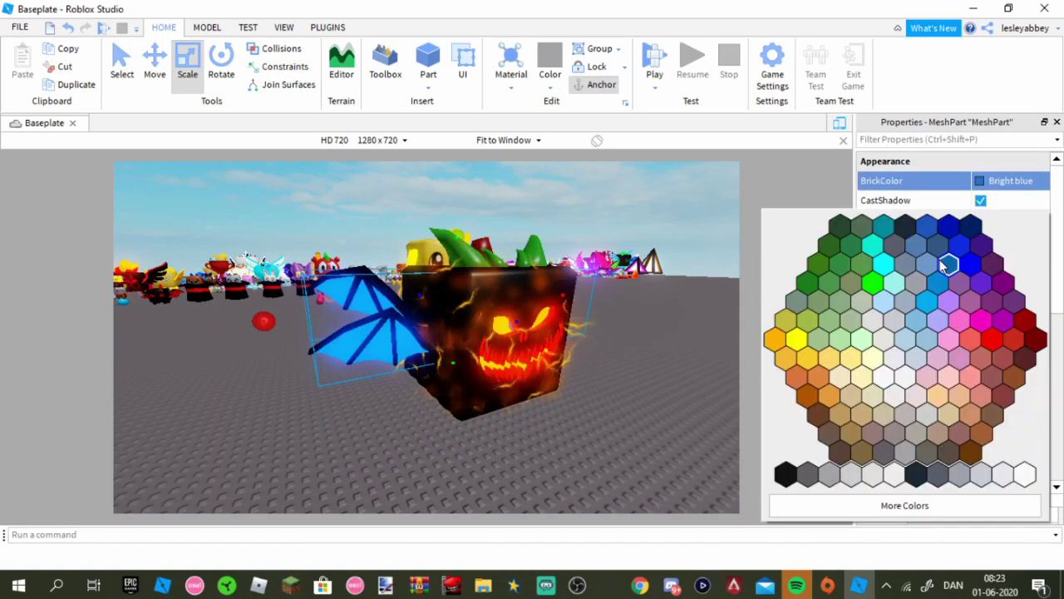
pyautogui.click(992, 339)
pyautogui.moveTo(719, 394); pyautogui.dragTo(718, 393, button='right')
pyautogui.click(523, 333)
pyautogui.click(883, 516)
pyautogui.rightClick(901, 219)
pyautogui.click(928, 136)
pyautogui.scroll(-9, 946, 254)
pyautogui.click(69, 30)
# Recolor the fourth Decore MeshPart, the green spikes on top of the cube, to dark red
pyautogui.click(880, 238)
pyautogui.moveTo(696, 321)
pyautogui.mouseDown(button='right')
pyautogui.moveTo(719, 335)
pyautogui.moveTo(694, 338)
pyautogui.mouseUp(button='right')
pyautogui.click(895, 286)
pyautogui.click(937, 302)
pyautogui.click(945, 363)
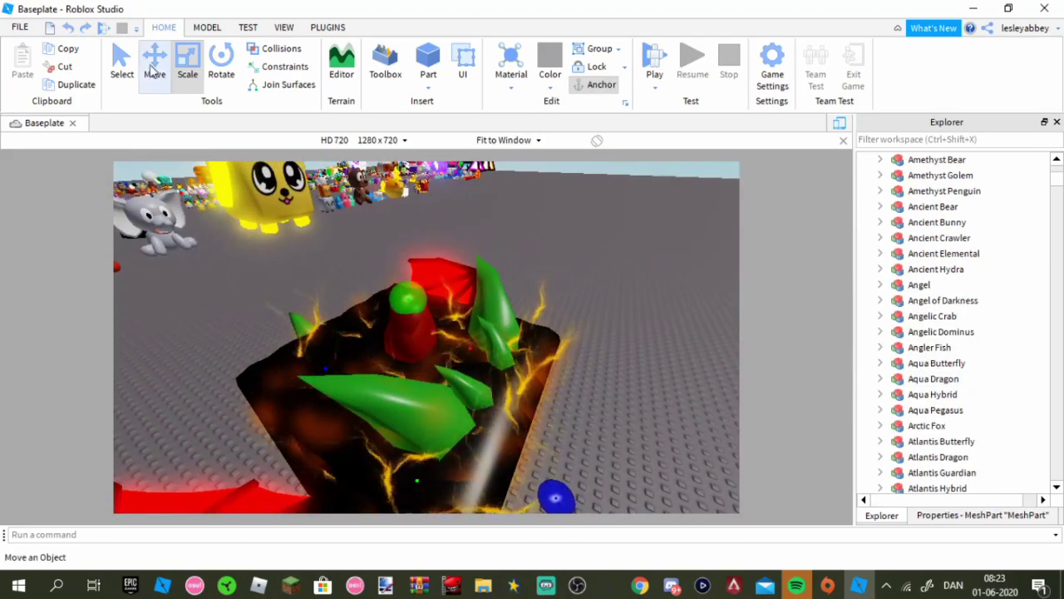
pyautogui.click(156, 73)
pyautogui.moveTo(1057, 175); pyautogui.dragTo(1060, 421)
pyautogui.click(955, 364)
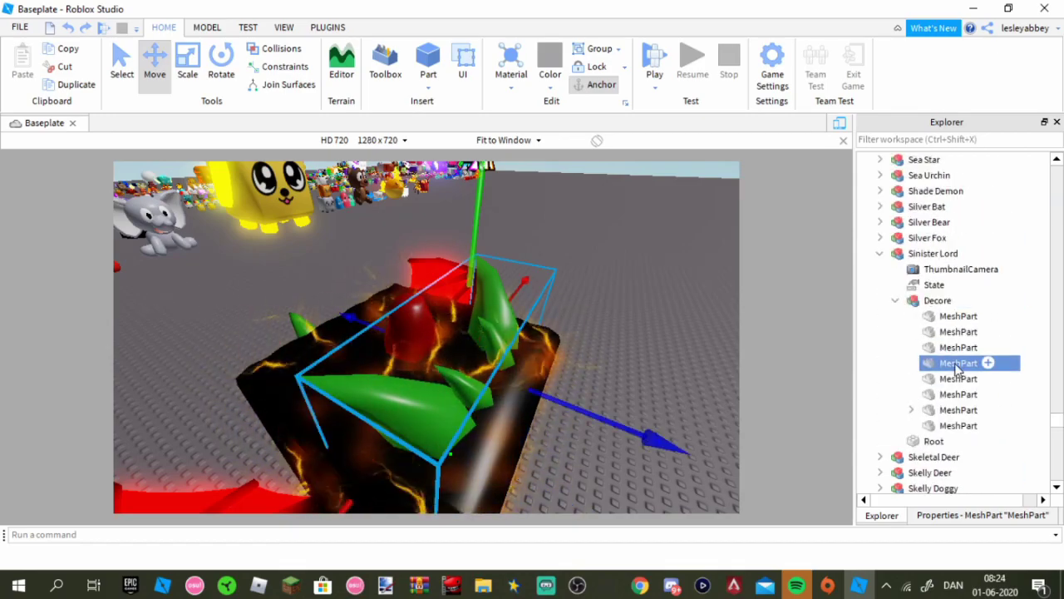
pyautogui.click(981, 516)
pyautogui.click(1003, 183)
pyautogui.click(940, 453)
# Go through the remaining Decore MeshParts and change the BrickColor of the last one
pyautogui.click(883, 516)
pyautogui.moveTo(607, 389); pyautogui.dragTo(608, 388, button='right')
pyautogui.click(935, 381)
pyautogui.click(934, 395)
pyautogui.click(944, 515)
pyautogui.click(881, 515)
pyautogui.click(904, 412)
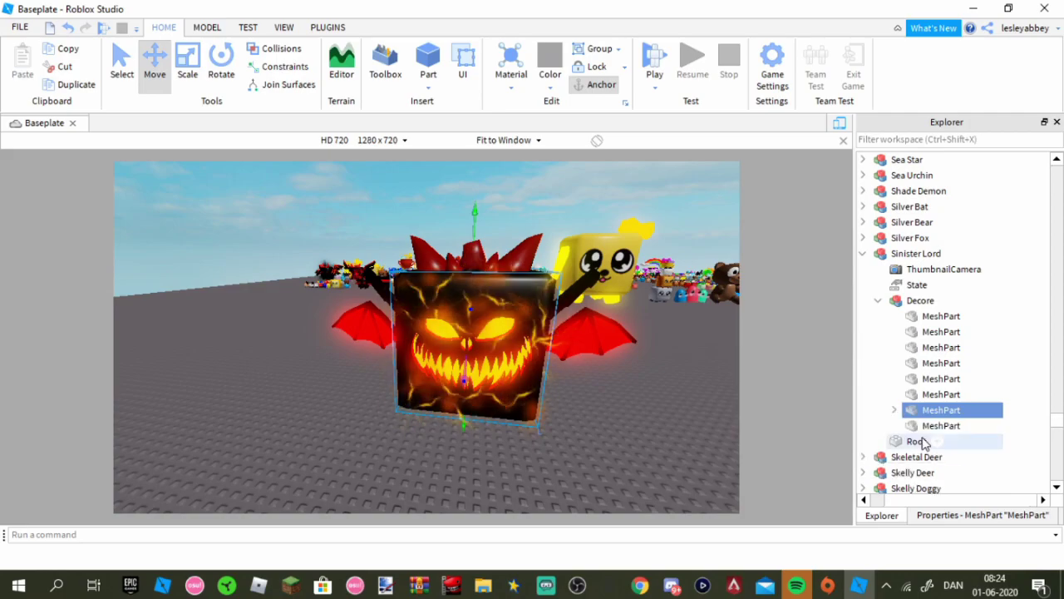
pyautogui.click(927, 427)
pyautogui.moveTo(701, 414); pyautogui.dragTo(701, 415, button='right')
pyautogui.click(962, 517)
pyautogui.click(1002, 181)
pyautogui.click(940, 453)
pyautogui.click(882, 516)
# Examine the model from several angles and select its individual parts to identify what each one is
pyautogui.click(627, 411)
pyautogui.moveTo(627, 411); pyautogui.dragTo(639, 399, button='right')
pyautogui.click(925, 444)
pyautogui.click(943, 333)
pyautogui.click(943, 317)
pyautogui.moveTo(483, 331); pyautogui.dragTo(483, 331, button='right')
pyautogui.click(483, 331)
pyautogui.click(928, 272)
pyautogui.click(919, 286)
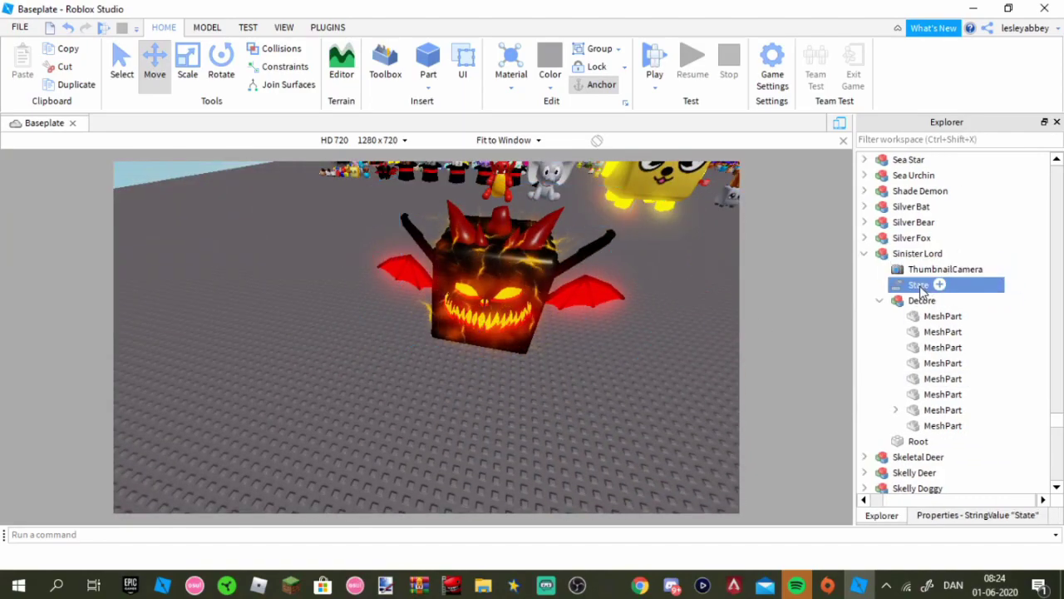
# Set the BrickColor of the third Decore MeshPart, a neon part in deep orange, to dark red
pyautogui.click(923, 331)
pyautogui.click(938, 516)
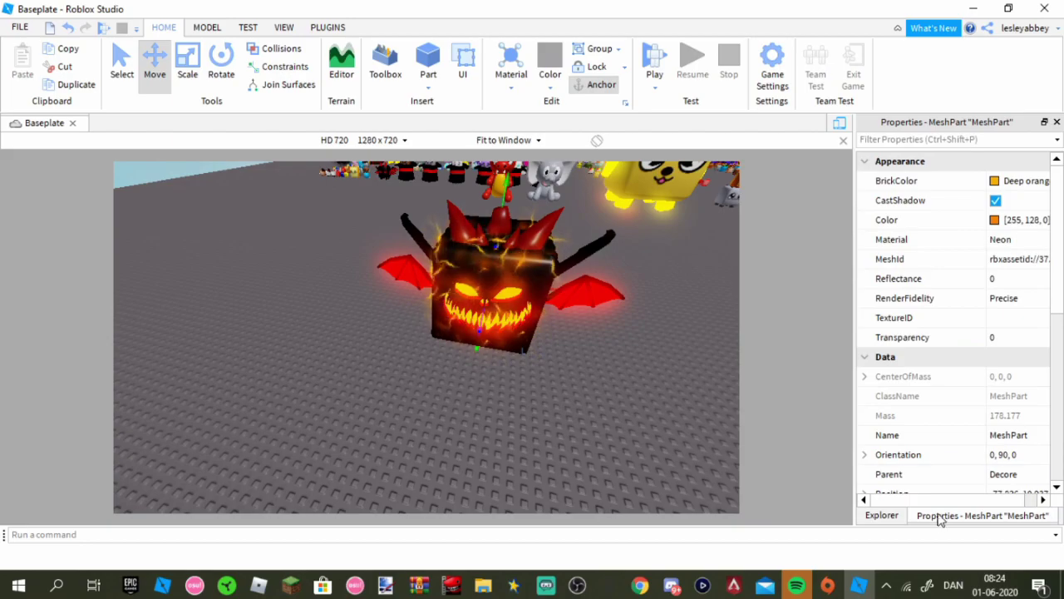
pyautogui.click(1004, 181)
pyautogui.click(1036, 340)
pyautogui.moveTo(669, 353); pyautogui.dragTo(669, 352, button='right')
pyautogui.click(896, 519)
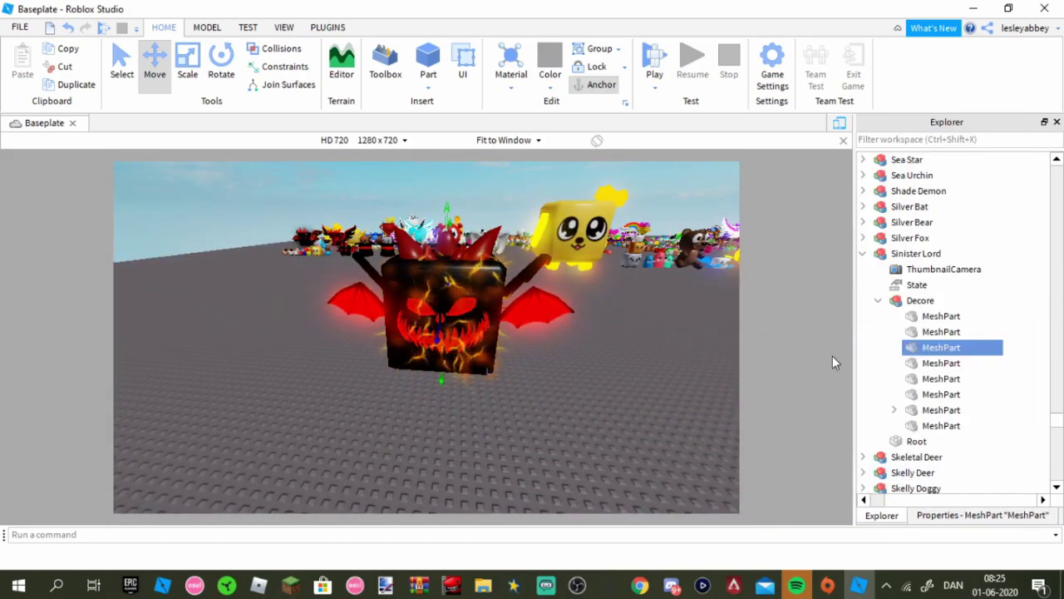
# Set the color of the cube body's particle emitters to red
pyautogui.click(973, 518)
pyautogui.click(940, 183)
pyautogui.click(1037, 180)
pyautogui.click(369, 227)
pyautogui.click(635, 431)
pyautogui.click(883, 515)
pyautogui.click(956, 441)
pyautogui.click(983, 516)
pyautogui.click(966, 182)
pyautogui.click(370, 229)
pyautogui.click(617, 432)
pyautogui.click(608, 433)
pyautogui.moveTo(608, 433); pyautogui.dragTo(608, 433, button='right')
# Locate the Dementor model among the other pets, select it and expand its Decore parts
pyautogui.scroll(-3, 608, 433)
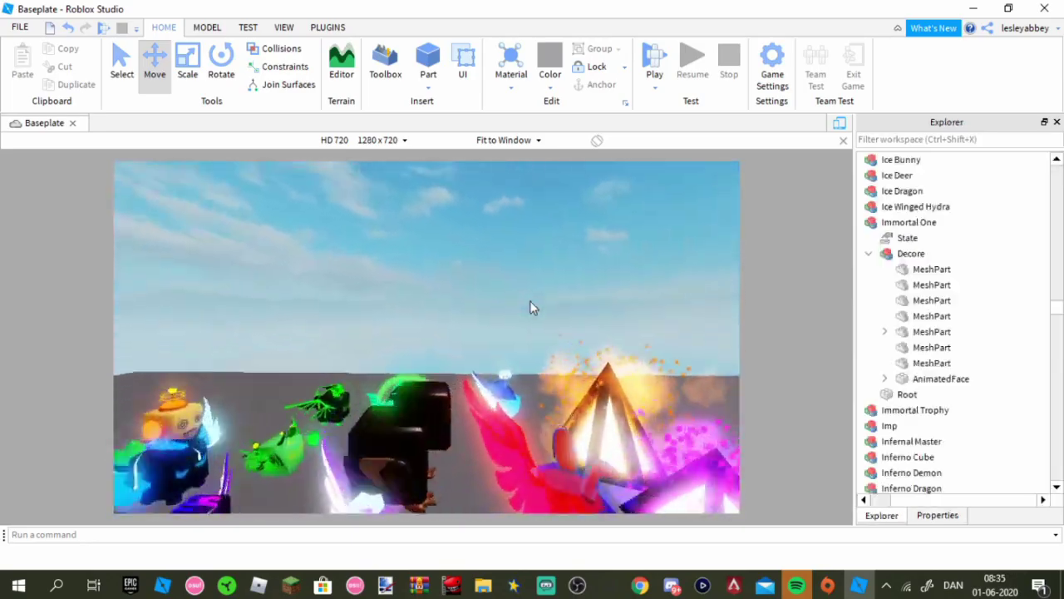
pyautogui.press('w')
pyautogui.moveTo(529, 300); pyautogui.dragTo(531, 299, button='right')
pyautogui.press('s')
pyautogui.press('w')
pyautogui.press('s')
pyautogui.press('w')
pyautogui.press('s')
pyautogui.click(531, 298)
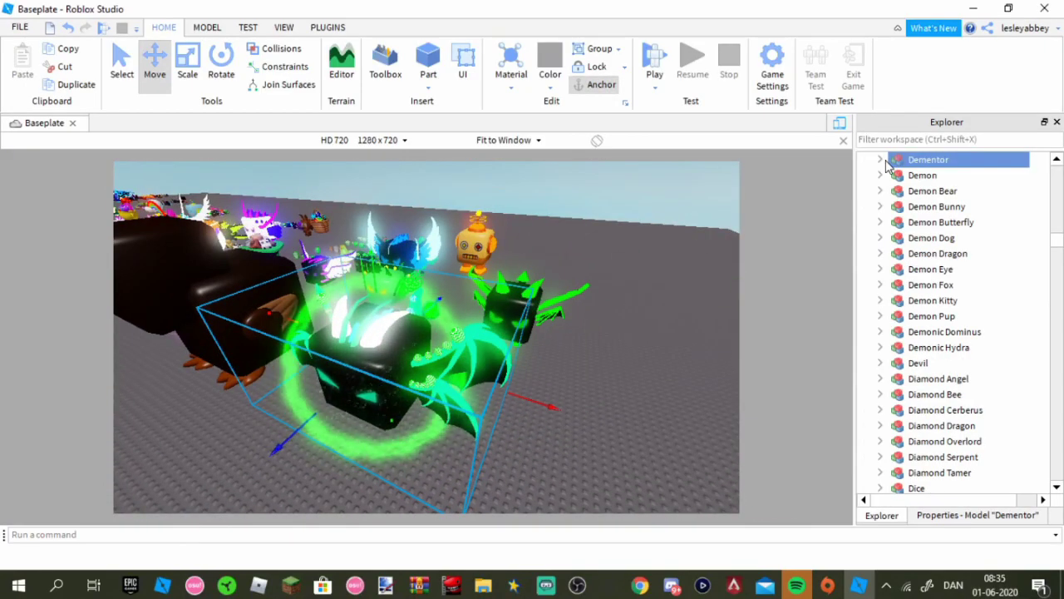
pyautogui.scroll(1, 921, 214)
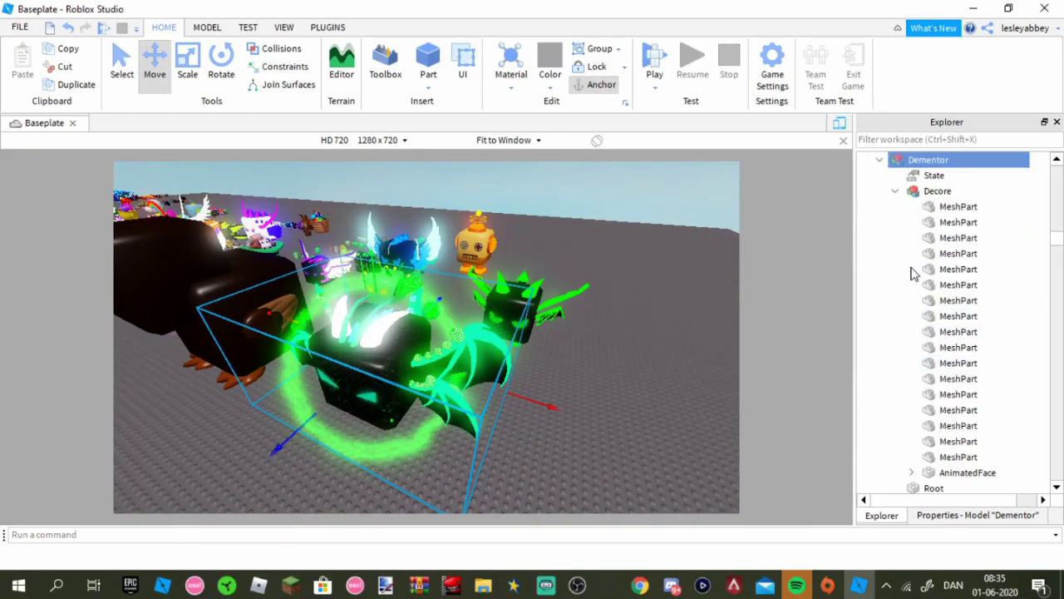
# Move the Dementor's ParticleEmitter into the Sinister Lord's cube body MeshPart, alongside its Cursed and TrailElectricity emitters
pyautogui.moveTo(967, 304); pyautogui.dragTo(971, 366)
pyautogui.scroll(11, 1001, 369)
pyautogui.scroll(-20, 1003, 368)
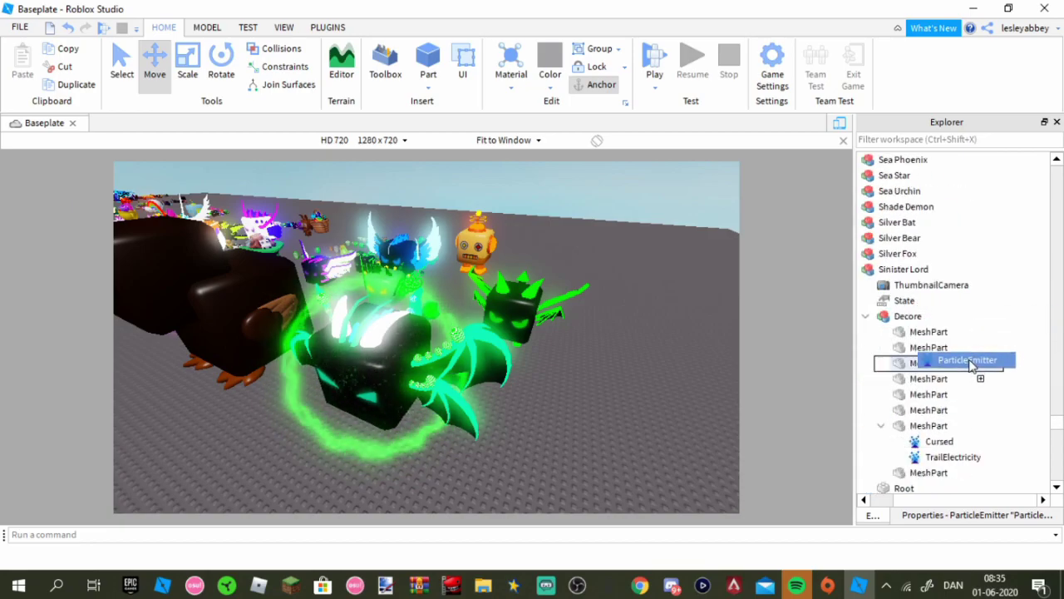
pyautogui.moveTo(985, 441); pyautogui.dragTo(964, 435)
pyautogui.moveTo(535, 338); pyautogui.dragTo(536, 338, button='right')
pyautogui.click(989, 433)
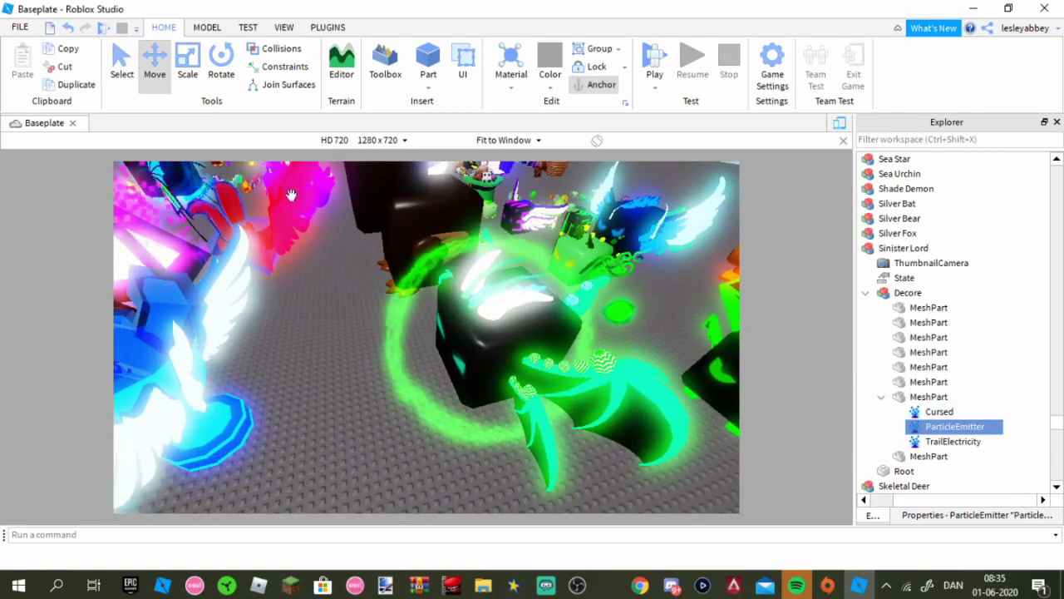
# Move the Bolts and Bubble emitters from the Dementor's Attachment into the Sinister Lord's body MeshPart
pyautogui.click(445, 373)
pyautogui.scroll(-4, 974, 291)
pyautogui.scroll(3, 971, 315)
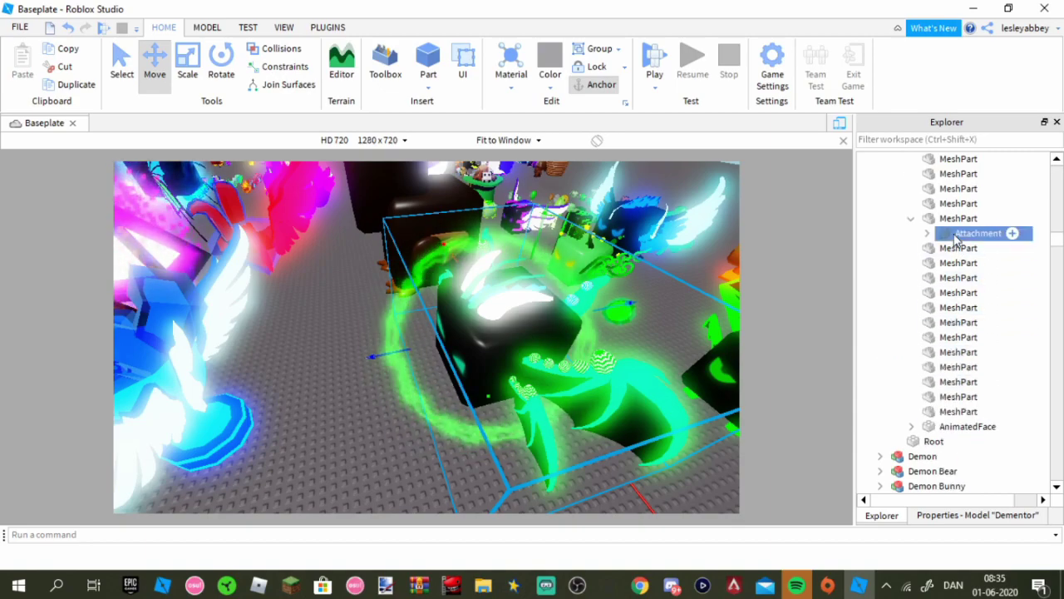
pyautogui.click(953, 237)
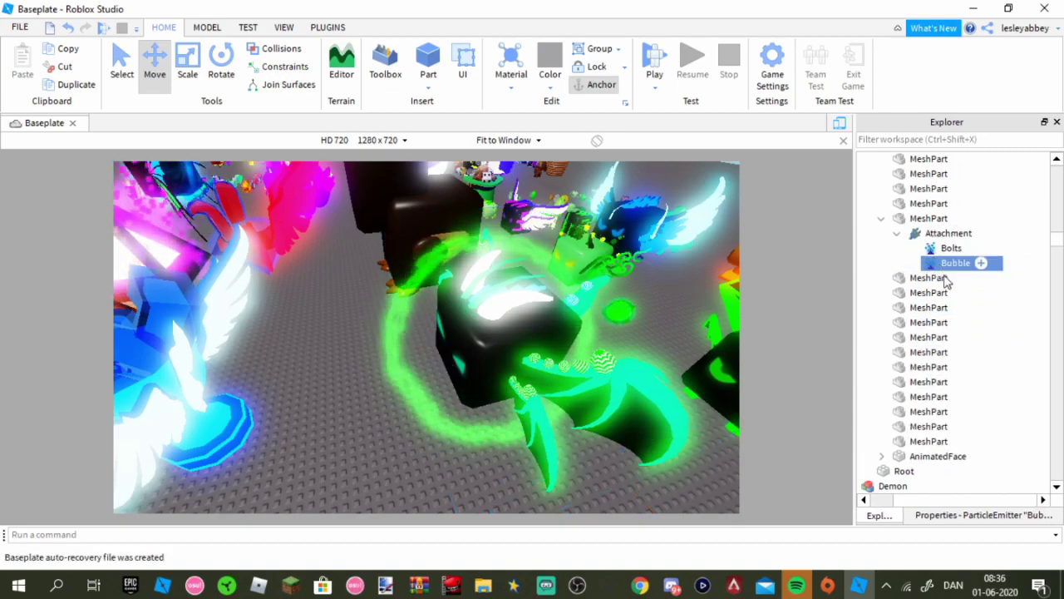
pyautogui.scroll(-20, 883, 386)
pyautogui.moveTo(947, 254); pyautogui.dragTo(934, 298)
pyautogui.moveTo(620, 451); pyautogui.dragTo(621, 450, button='right')
pyautogui.press('w')
pyautogui.press('w')
pyautogui.press('w')
pyautogui.press('w')
pyautogui.moveTo(602, 361); pyautogui.dragTo(601, 362, button='right')
pyautogui.press('w')
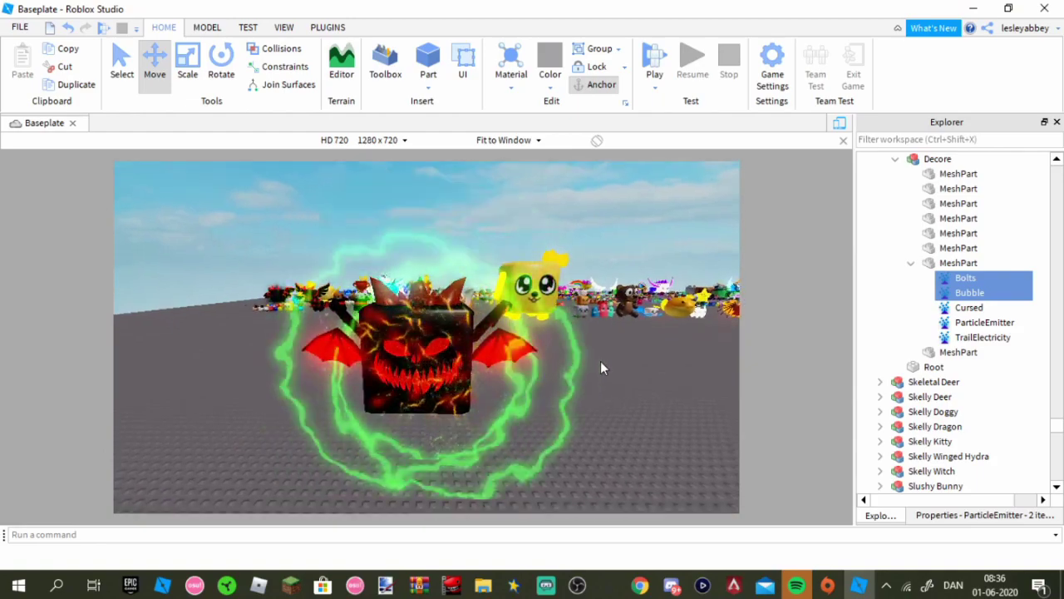
# Open the size of the Bolts emitter for editing, and delete the emitter from the body part
pyautogui.click(963, 279)
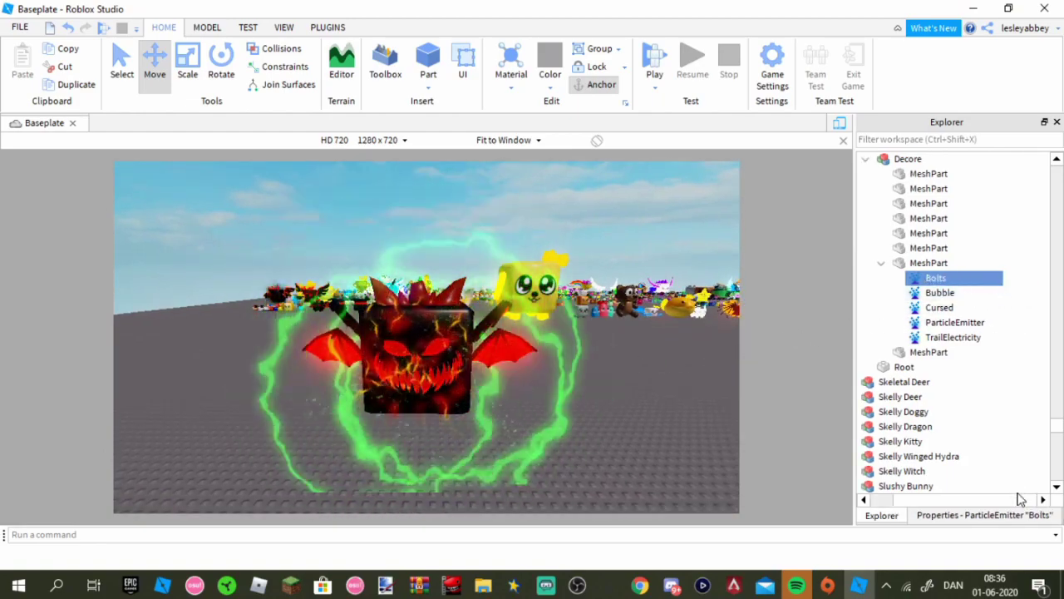
pyautogui.click(997, 515)
pyautogui.click(973, 241)
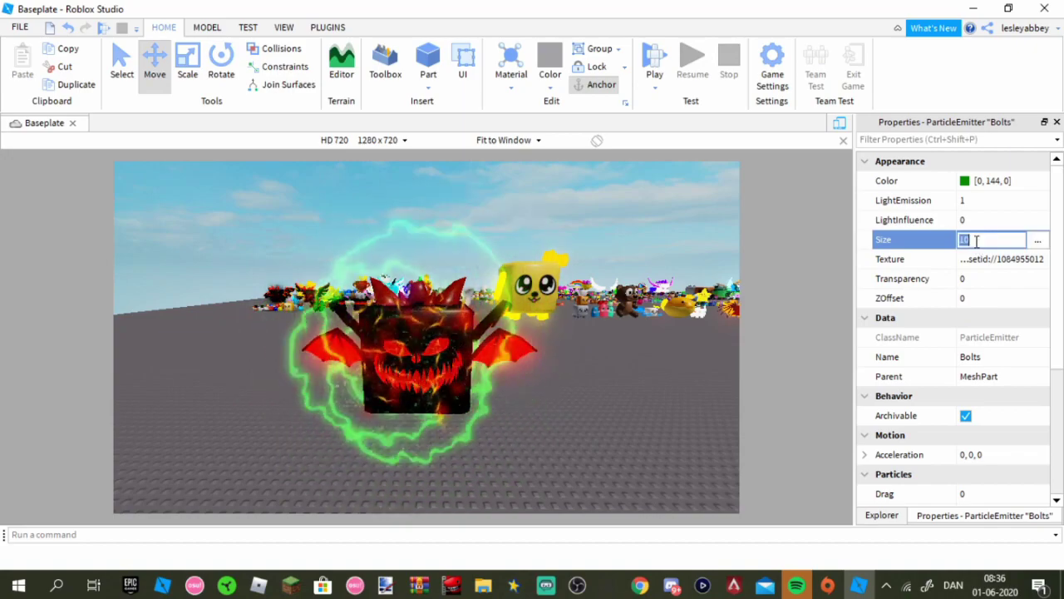
pyautogui.click(875, 517)
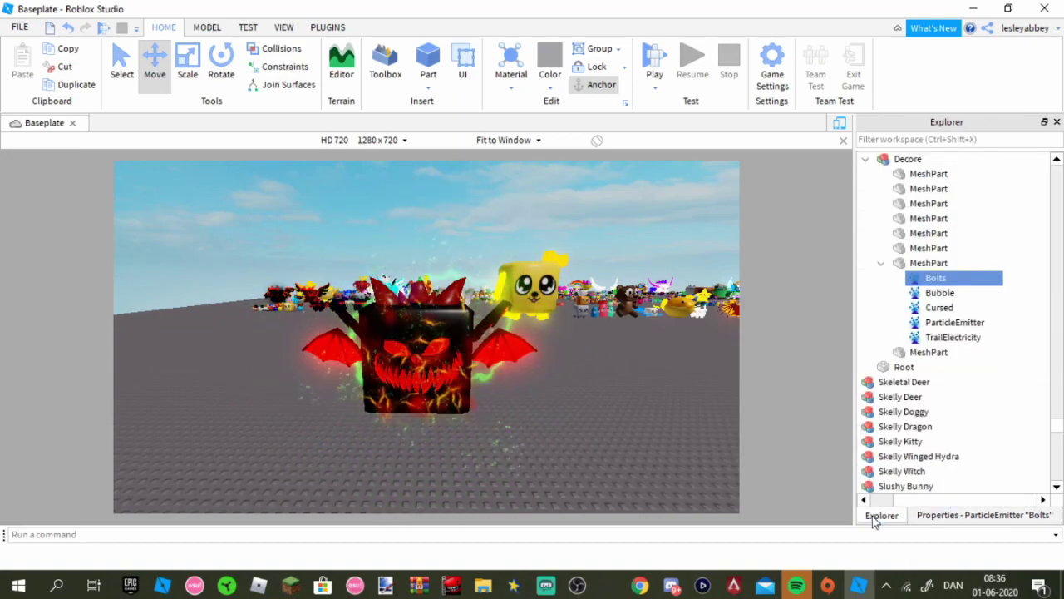
pyautogui.click(982, 516)
pyautogui.click(880, 516)
# Set the Bubble emitter's color to red (255, 0, 0)
pyautogui.click(970, 516)
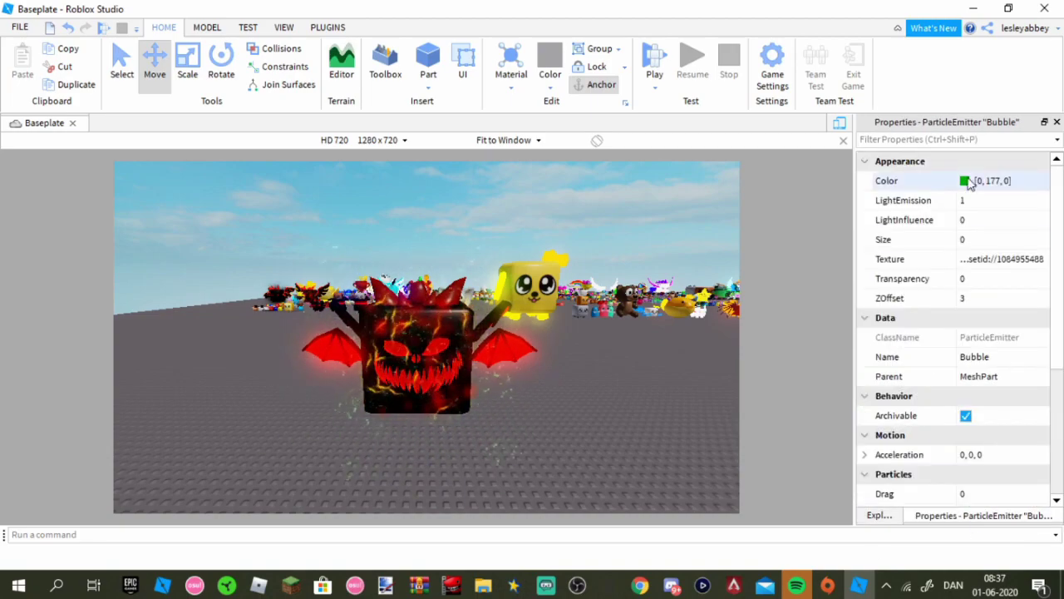
pyautogui.click(965, 182)
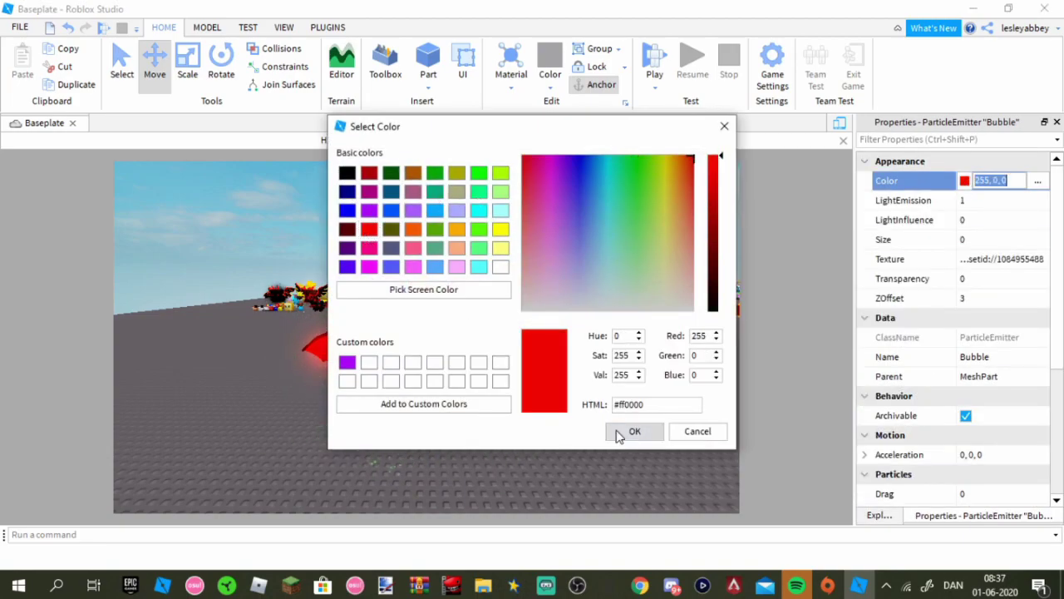
pyautogui.click(617, 431)
pyautogui.click(873, 504)
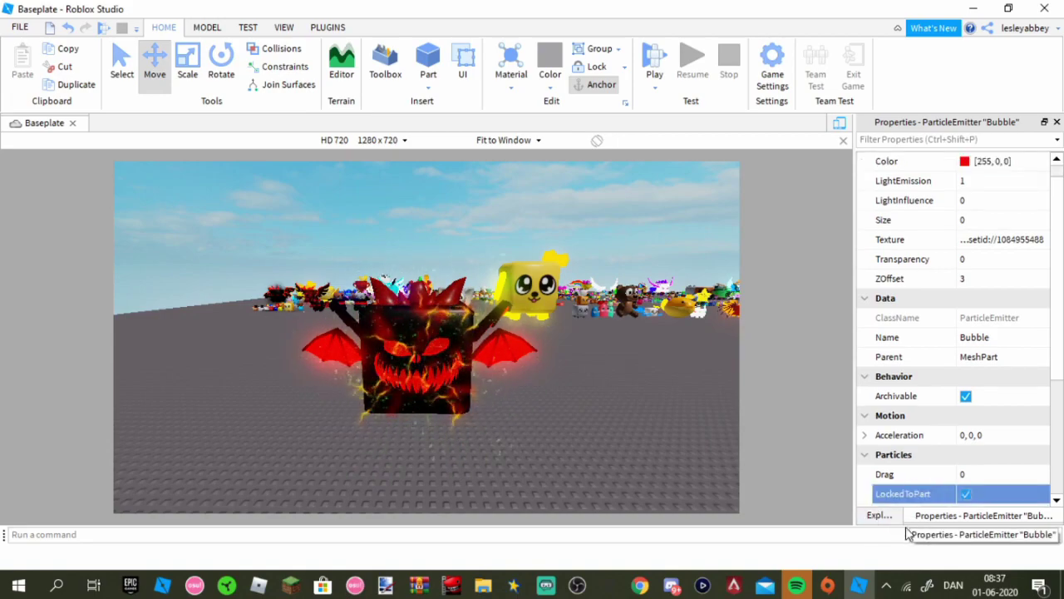
# Set the color of the ParticleEmitter taken from the Dementor to red (255, 0, 0)
pyautogui.click(884, 516)
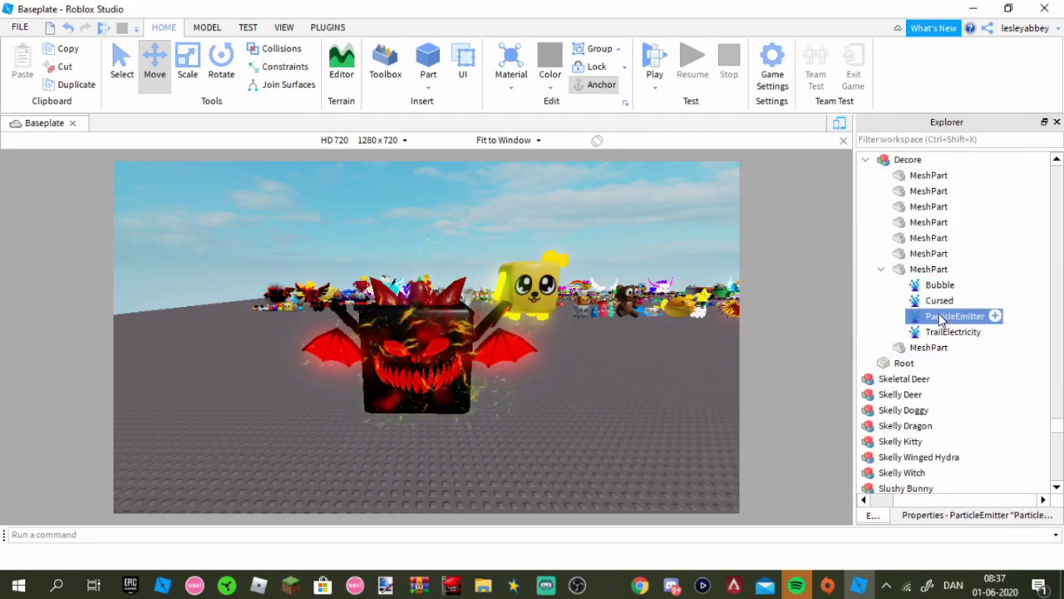
pyautogui.click(964, 517)
pyautogui.click(965, 160)
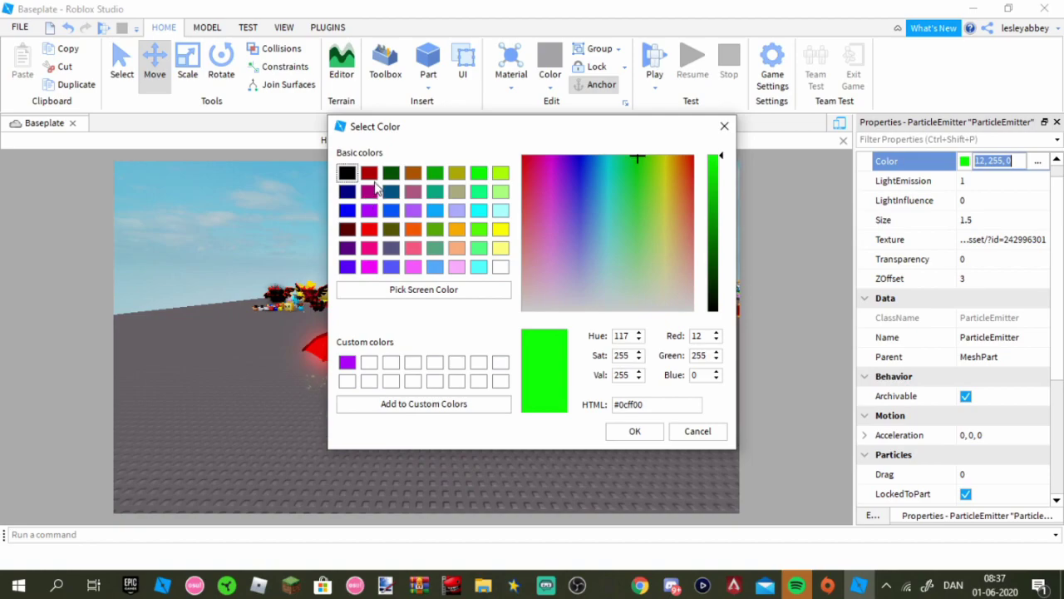
pyautogui.click(625, 439)
pyautogui.click(884, 516)
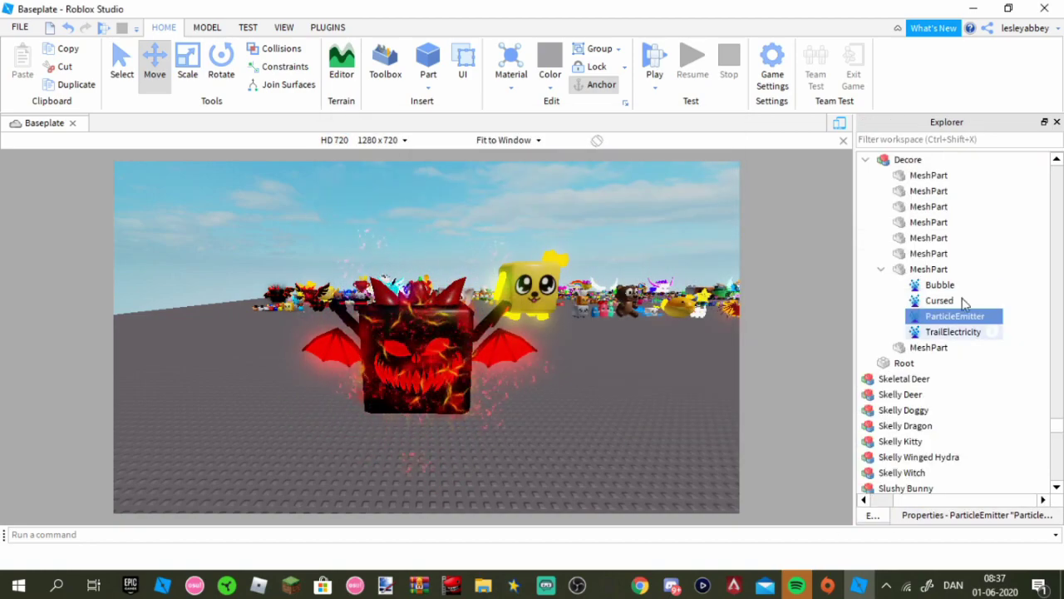
# Delete the Bubble and TrailElectricity emitters from the Sinister Lord's body part
pyautogui.moveTo(625, 364); pyautogui.dragTo(633, 363, button='right')
pyautogui.scroll(2, 633, 363)
pyautogui.scroll(-2, 785, 332)
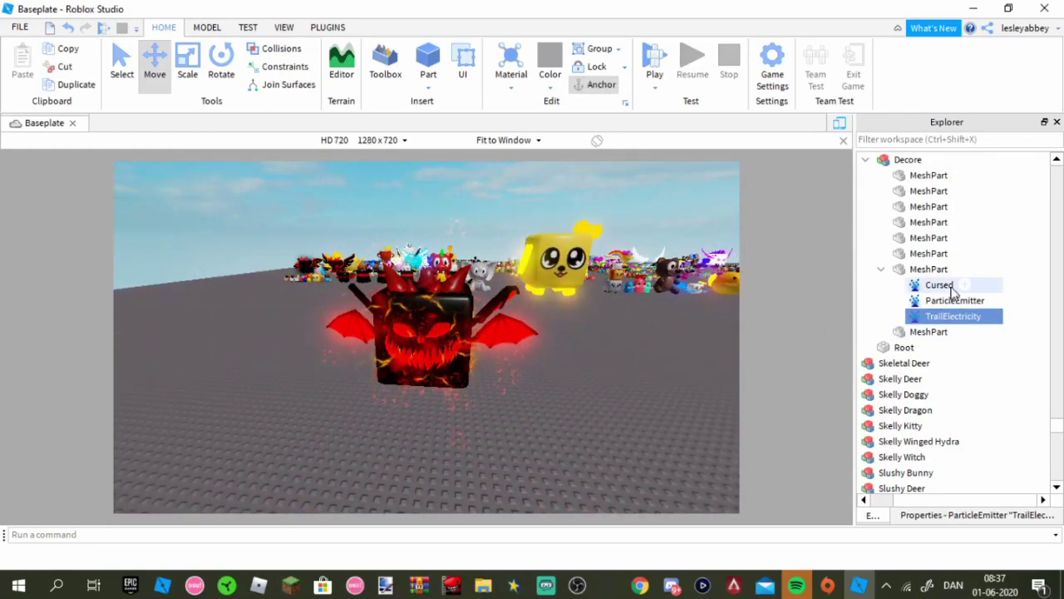
# Locate and select the Dark Radiance pet and expand its Decore MeshPart that holds the particle emitters
pyautogui.press('w')
pyautogui.moveTo(597, 447); pyautogui.dragTo(597, 446, button='right')
pyautogui.click(495, 391)
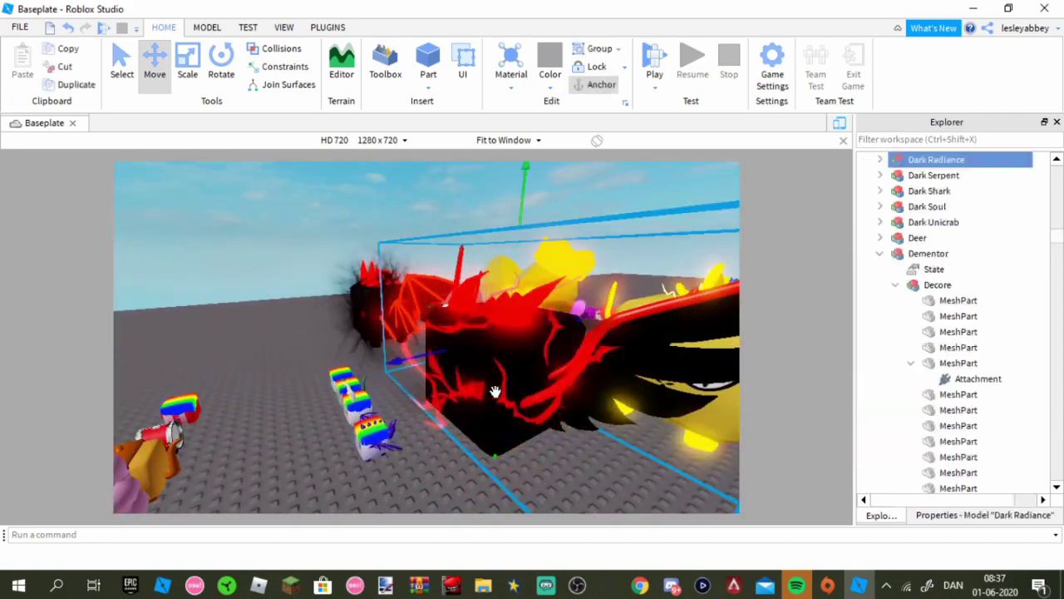
pyautogui.click(896, 191)
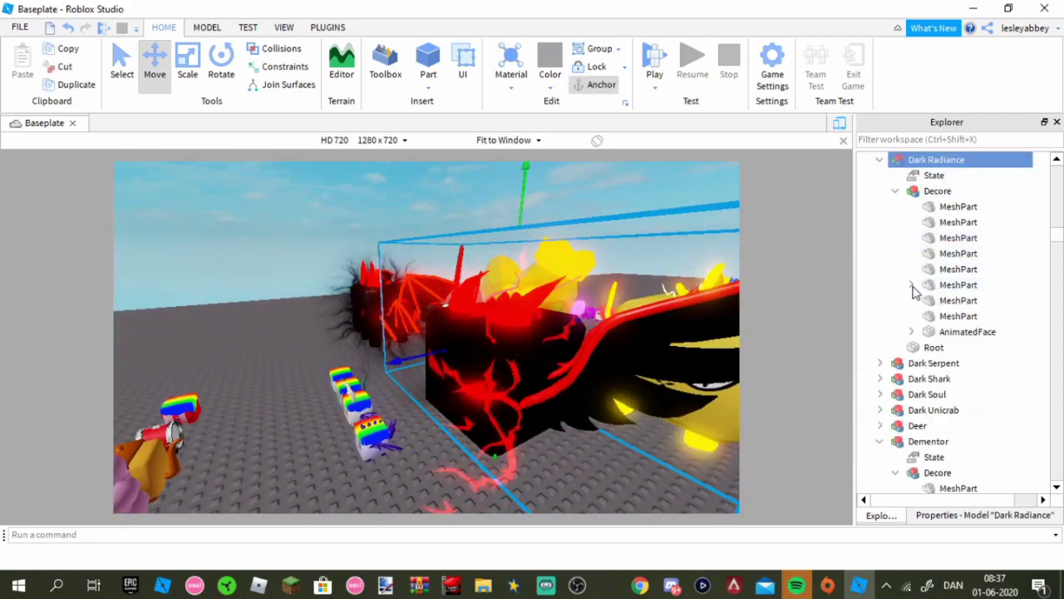
pyautogui.click(911, 285)
# Move the P3 and ParticleEmitter effects from Dark Radiance into the Sinister Lord's body MeshPart
pyautogui.moveTo(1040, 314); pyautogui.dragTo(961, 318)
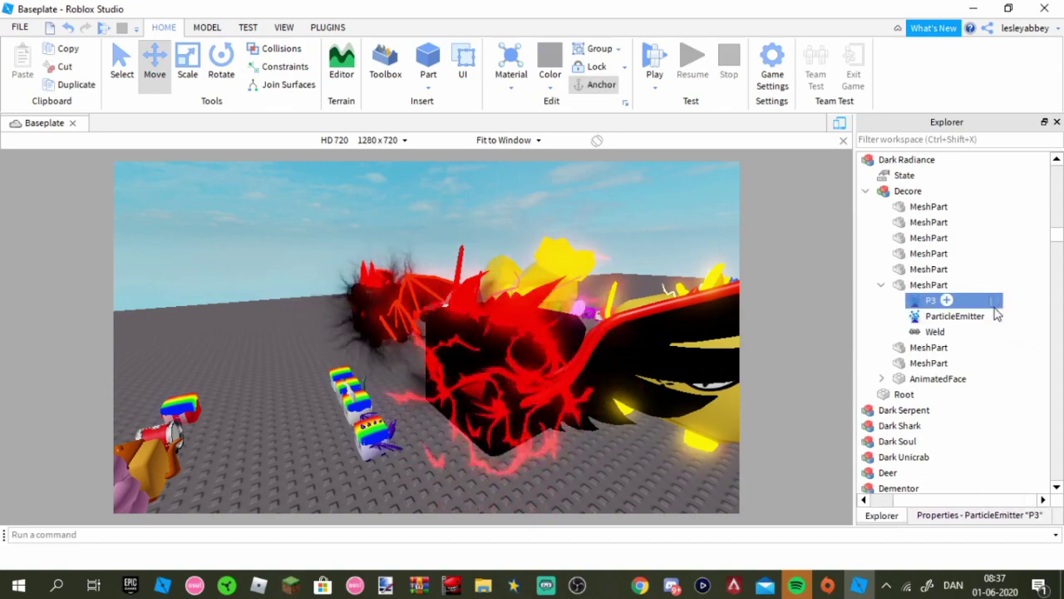
pyautogui.scroll(-20, 911, 392)
pyautogui.moveTo(849, 326); pyautogui.dragTo(945, 366)
pyautogui.scroll(-2, 946, 365)
pyautogui.press('w')
pyautogui.moveTo(695, 417); pyautogui.dragTo(695, 417, button='right')
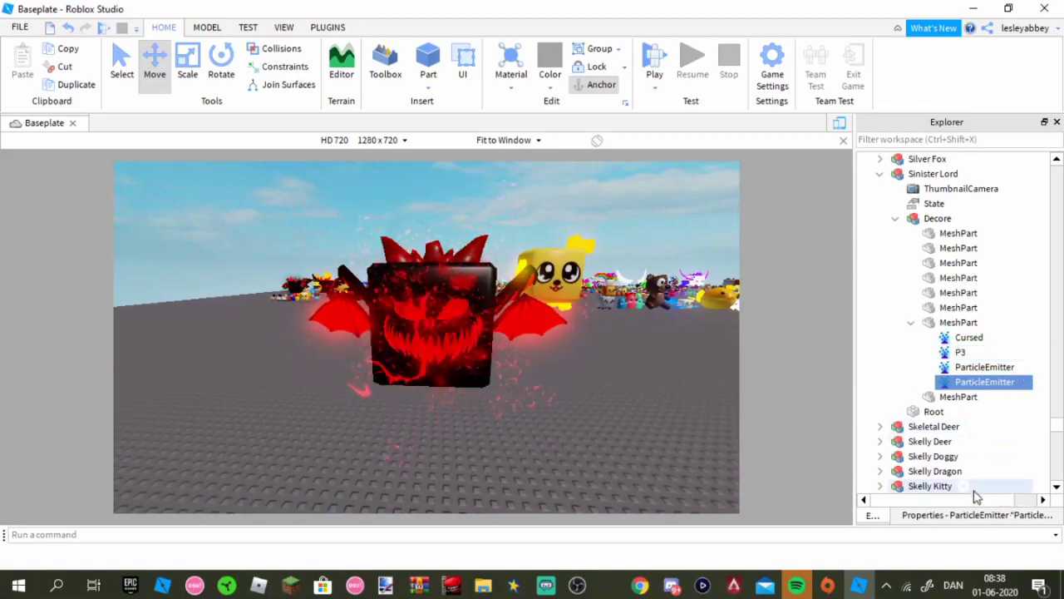
# Try a much larger size and a size of 1 on the red ParticleEmitter from the Dementor
pyautogui.click(978, 517)
pyautogui.click(873, 516)
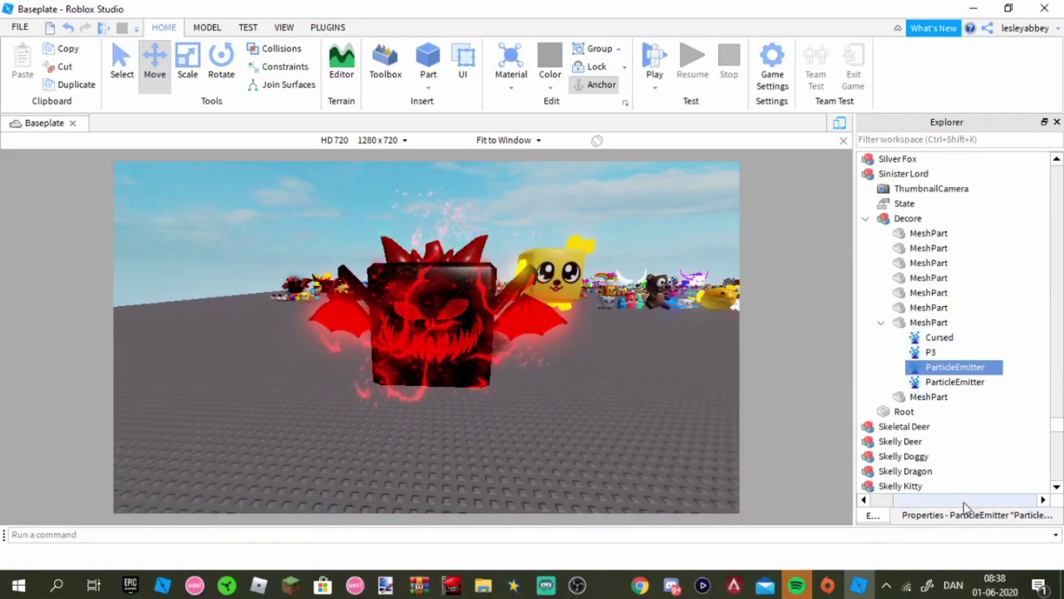
pyautogui.click(939, 516)
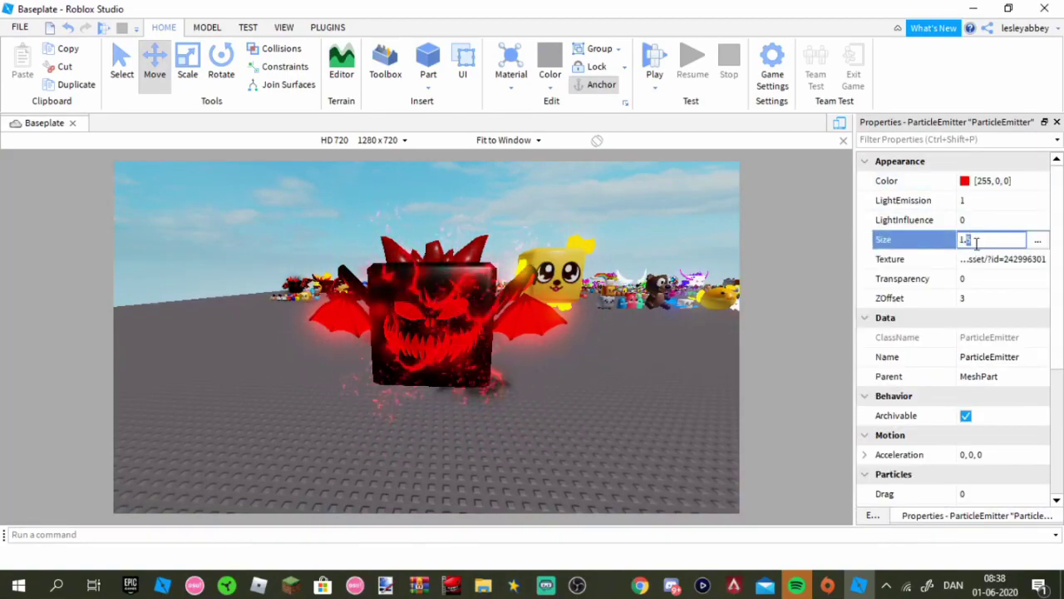
pyautogui.press('BackSpace')
pyautogui.press('BackSpace')
pyautogui.write('0')
pyautogui.press('Return')
pyautogui.click(974, 242)
pyautogui.write('1')
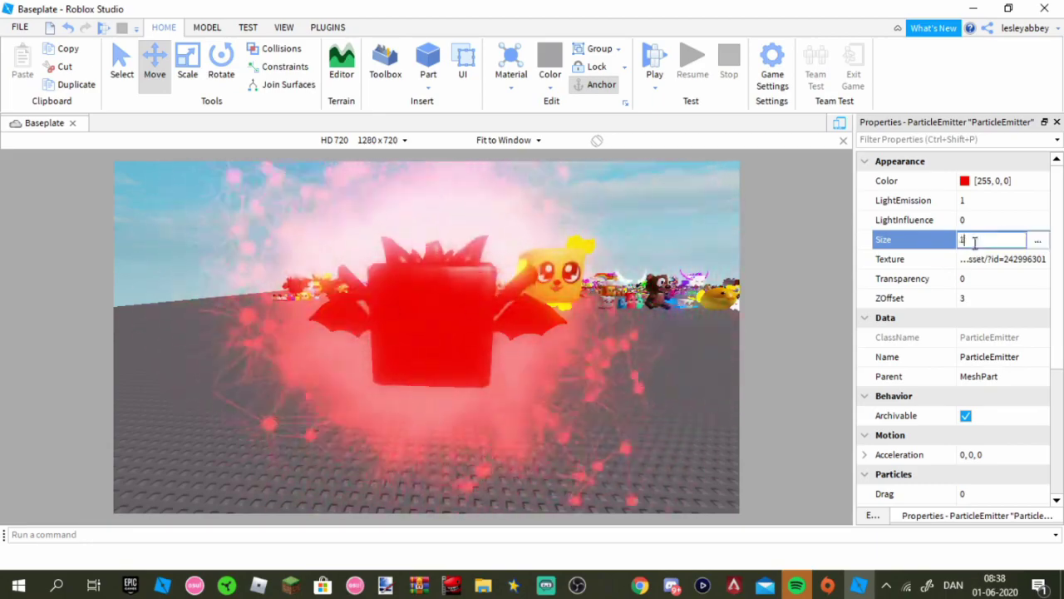
pyautogui.press('Return')
# Try sizes of 0.4 and 0.2 on the same red ParticleEmitter and check the effect on the body
pyautogui.moveTo(707, 329); pyautogui.dragTo(706, 329, button='right')
pyautogui.click(977, 242)
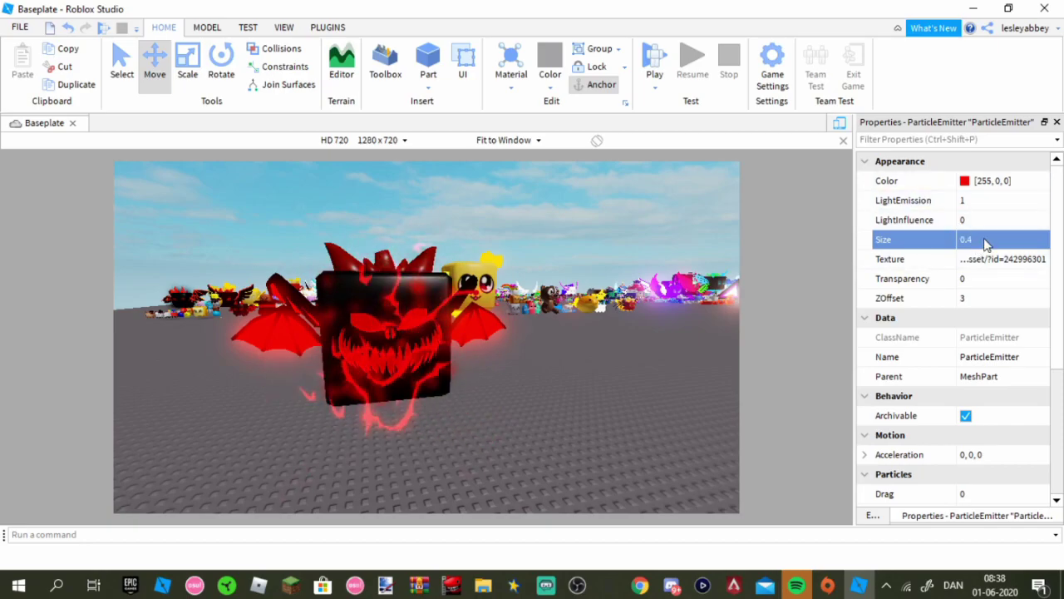
pyautogui.moveTo(478, 266); pyautogui.dragTo(478, 266, button='right')
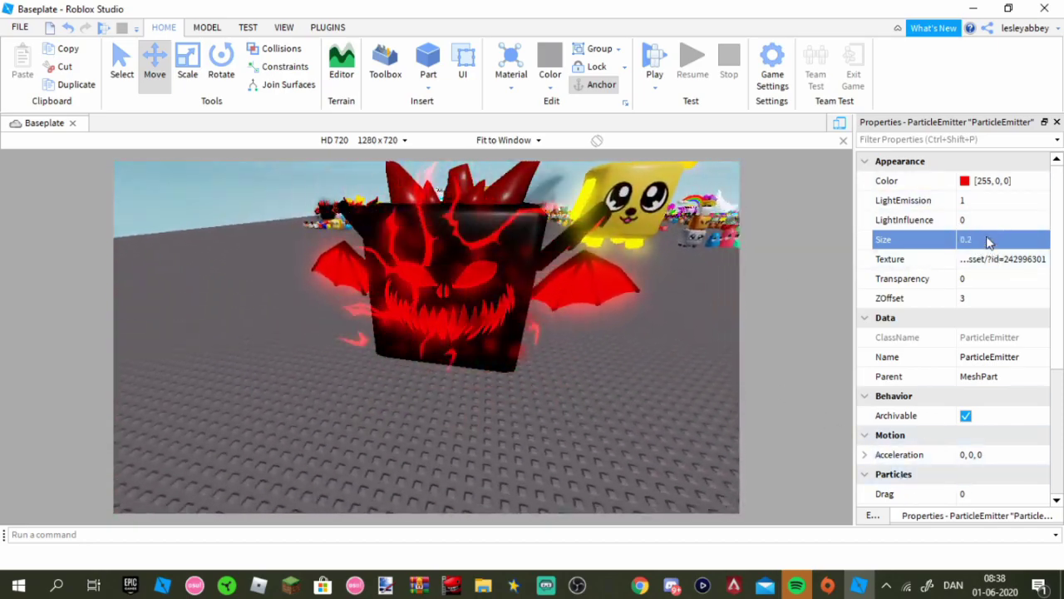
# Set the red ParticleEmitter's size to 1.5, and reduce it to 1
pyautogui.click(884, 519)
pyautogui.click(933, 520)
pyautogui.click(979, 243)
pyautogui.write('1.5')
pyautogui.press('Return')
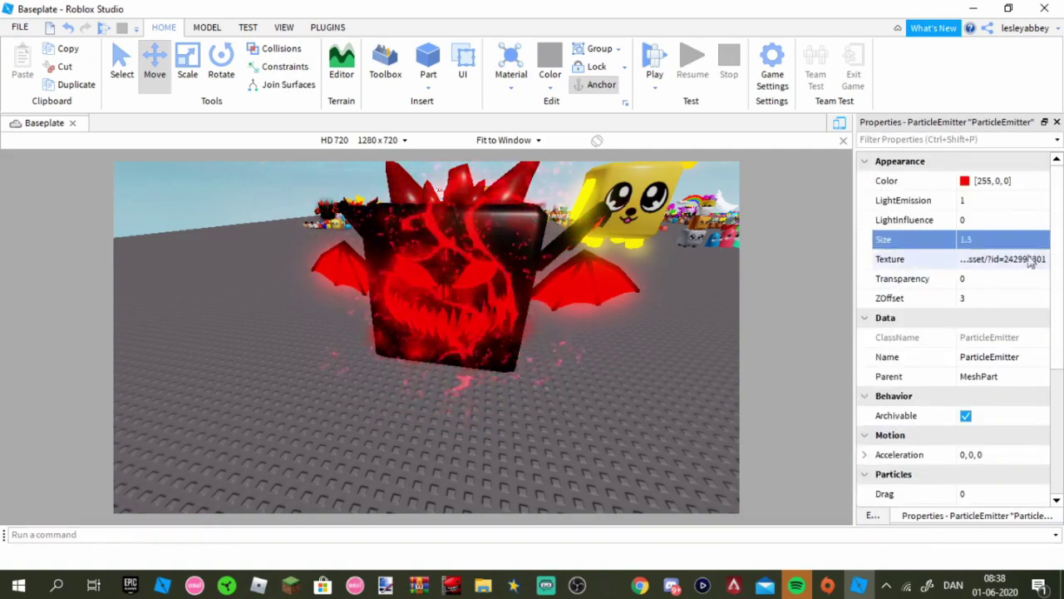
pyautogui.click(1002, 238)
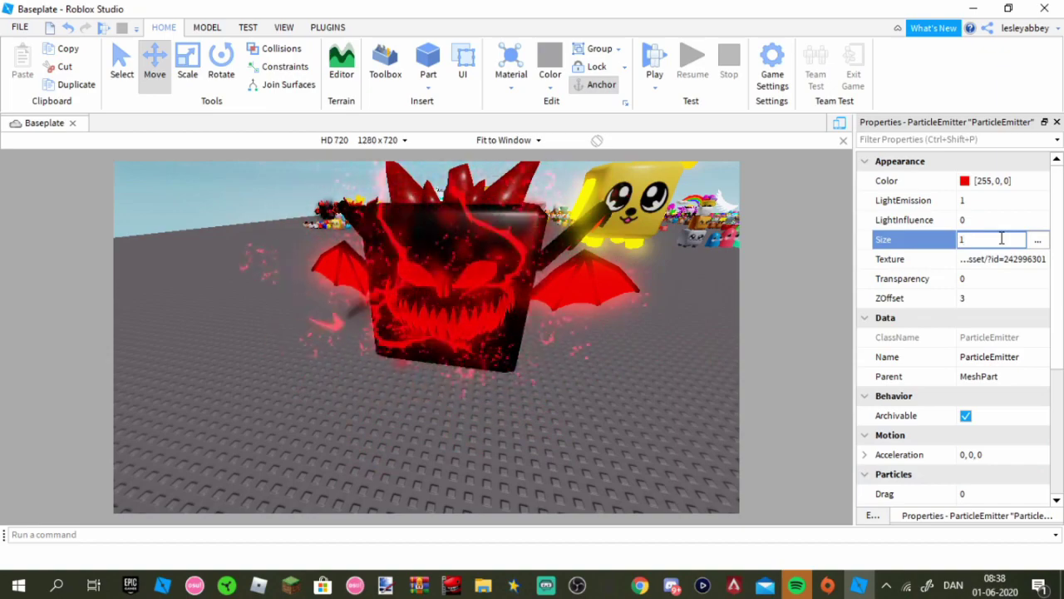
pyautogui.press('Return')
# Check the other ParticleEmitter's properties and set the size of the P3 emitter to 3
pyautogui.click(870, 519)
pyautogui.click(937, 384)
pyautogui.click(952, 521)
pyautogui.click(876, 519)
pyautogui.click(932, 353)
pyautogui.click(958, 515)
pyautogui.click(987, 182)
pyautogui.click(979, 238)
pyautogui.write('3')
# Select the King Doggy model and move it beside the Sinister Lord for a size comparison
pyautogui.click(648, 465)
pyautogui.moveTo(647, 465); pyautogui.dragTo(648, 467, button='right')
pyautogui.press('s')
pyautogui.press('w')
pyautogui.click(476, 263)
pyautogui.press('s')
pyautogui.moveTo(476, 263); pyautogui.dragTo(506, 355)
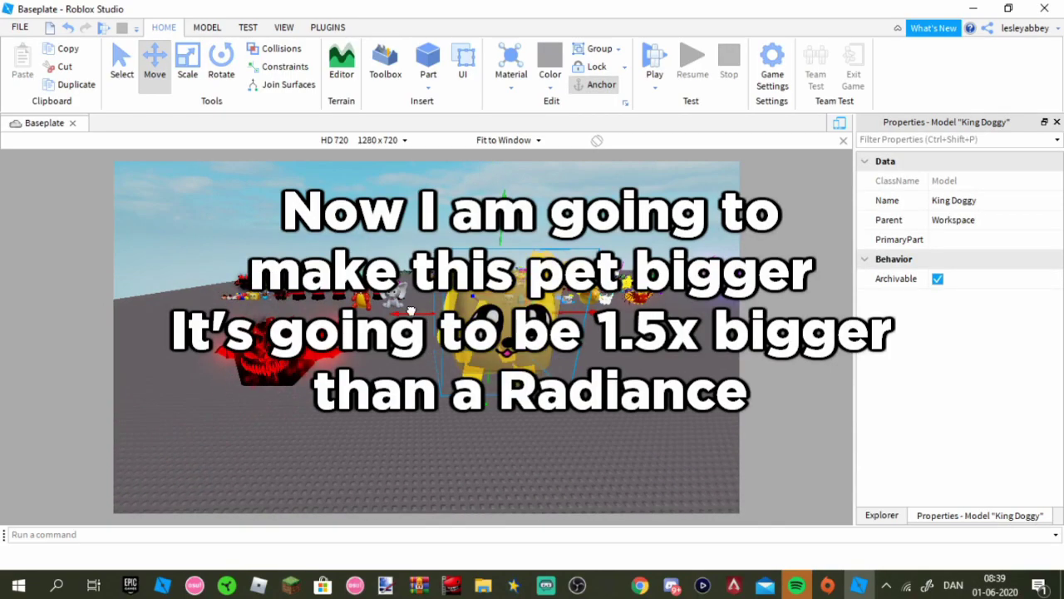
# Scale up the whole Sinister Lord model, comparing its size with King Doggy
pyautogui.press('w')
pyautogui.moveTo(374, 356); pyautogui.dragTo(373, 356, button='right')
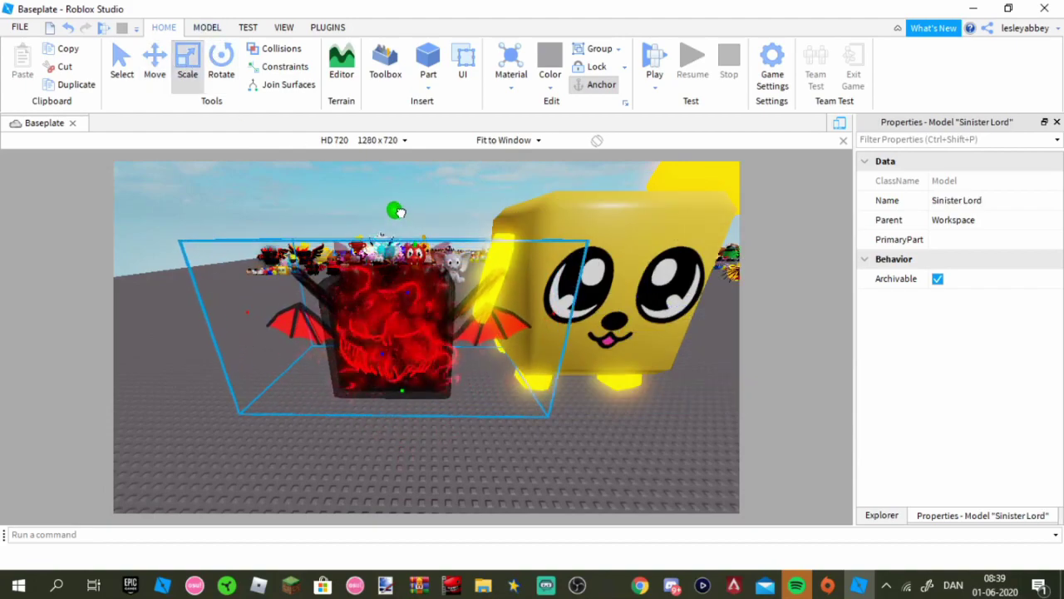
pyautogui.click(513, 443)
pyautogui.press('s')
pyautogui.press('d')
# Move the King Doggy model away from the Sinister Lord, back toward the other pets
pyautogui.click(464, 321)
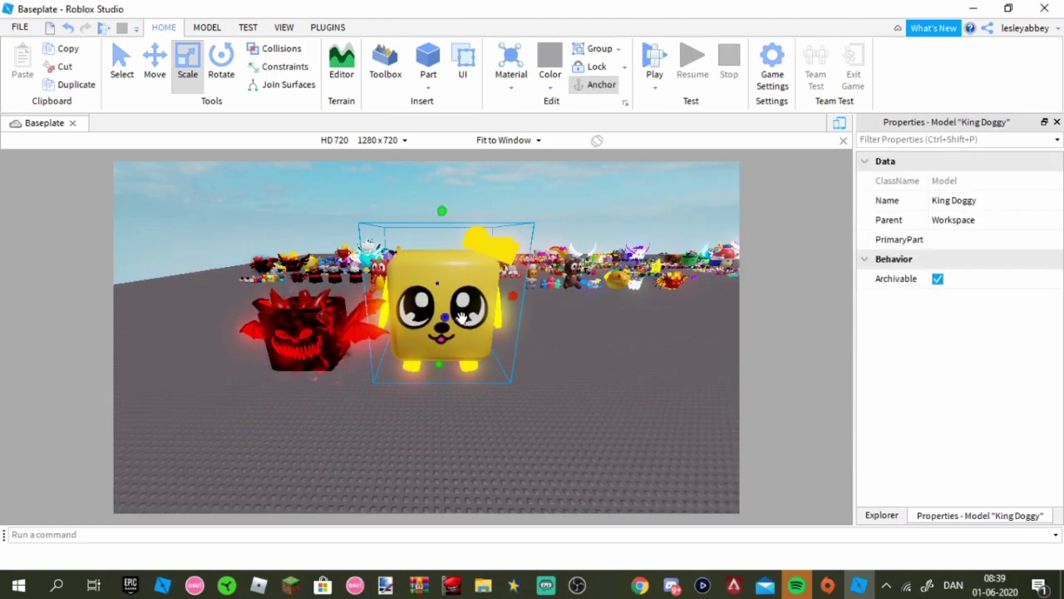
pyautogui.moveTo(540, 332); pyautogui.dragTo(540, 332, button='right')
pyautogui.press('a')
pyautogui.moveTo(541, 314); pyautogui.dragTo(244, 278)
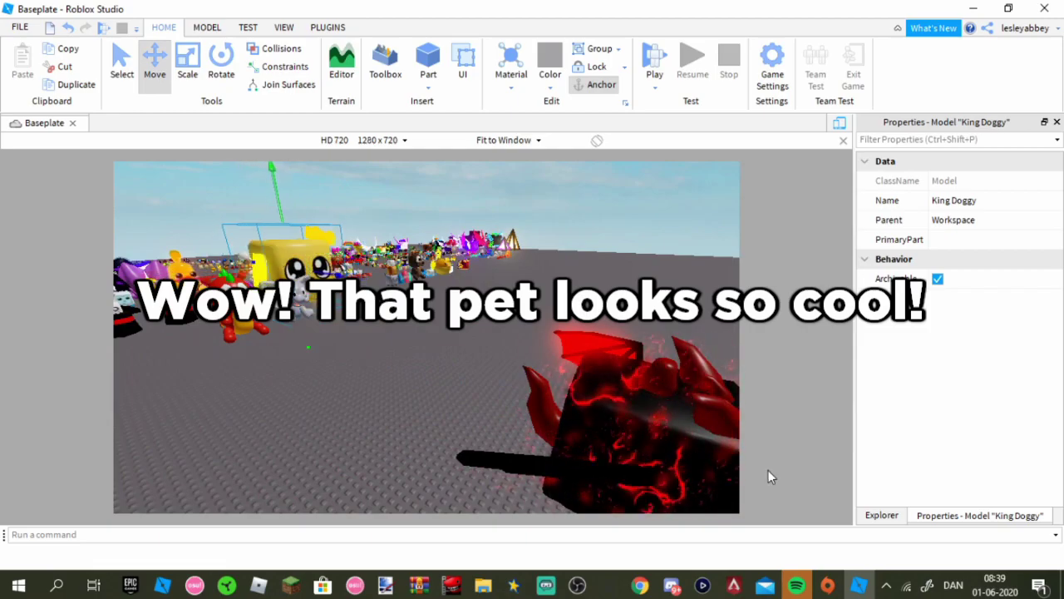
# Examine the enlarged Sinister Lord and its particle effects from several angles and distances
pyautogui.moveTo(619, 276); pyautogui.dragTo(608, 276, button='right')
pyautogui.press('w')
pyautogui.click(619, 275)
pyautogui.scroll(3, 618, 275)
pyautogui.scroll(-3, 617, 274)
pyautogui.press('a')
pyautogui.press('d')
pyautogui.press('a')
pyautogui.press('d')
pyautogui.press('w')
pyautogui.press('s')
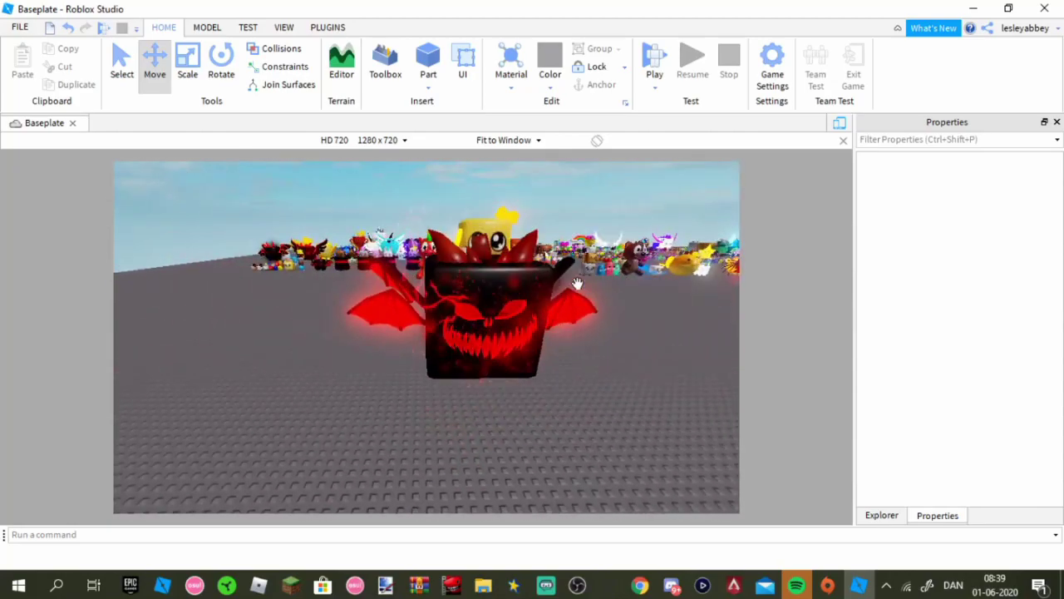
# Try scaling the Sinister Lord's wings, the second and third Decore MeshParts, and undo the resizing
pyautogui.click(408, 312)
pyautogui.click(890, 516)
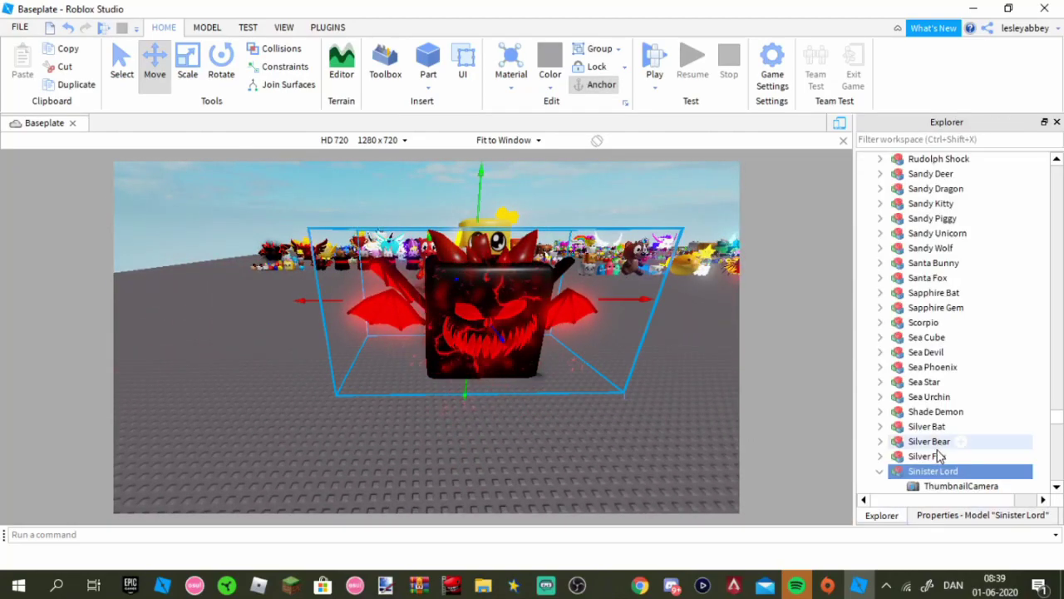
pyautogui.scroll(-5, 942, 454)
pyautogui.click(923, 323)
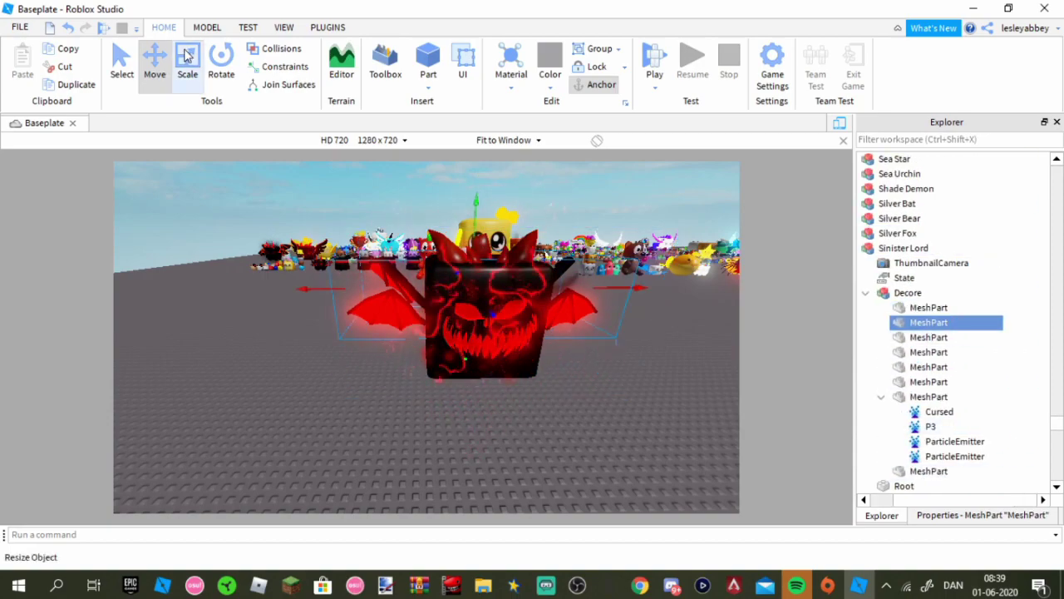
pyautogui.click(75, 30)
pyautogui.click(994, 340)
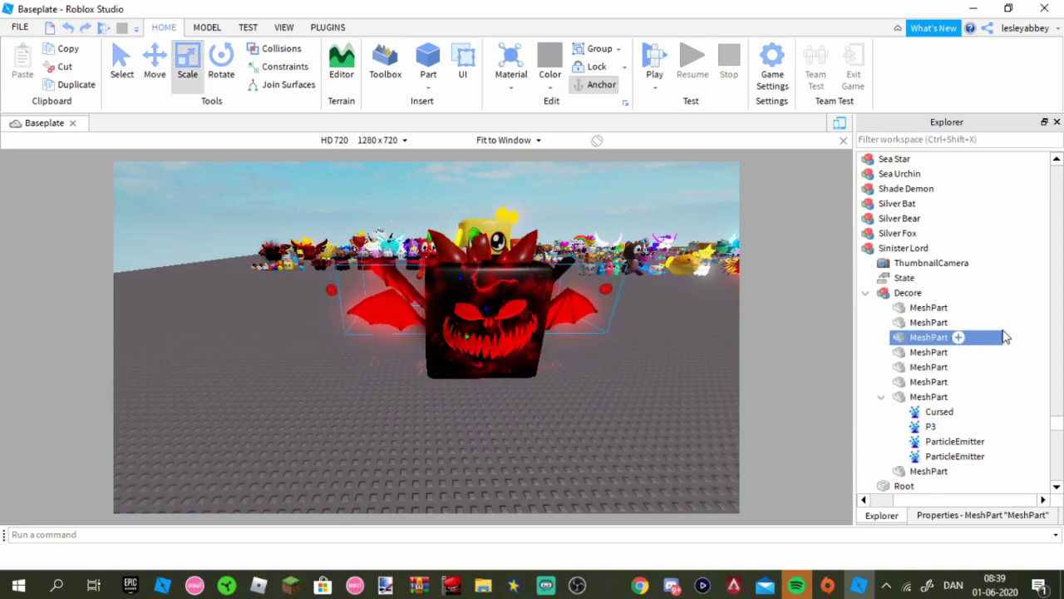
pyautogui.moveTo(474, 220)
pyautogui.mouseDown()
pyautogui.moveTo(475, 195)
pyautogui.moveTo(471, 219)
pyautogui.mouseUp()
pyautogui.moveTo(466, 366); pyautogui.dragTo(511, 371, button='right')
pyautogui.scroll(-3, 511, 371)
pyautogui.click(67, 30)
# Resize the Sinister Lord's extra wing pair, the last two MeshParts in Decore
pyautogui.scroll(5, 319, 305)
pyautogui.scroll(-4, 320, 307)
pyautogui.moveTo(320, 307); pyautogui.dragTo(320, 307, button='right')
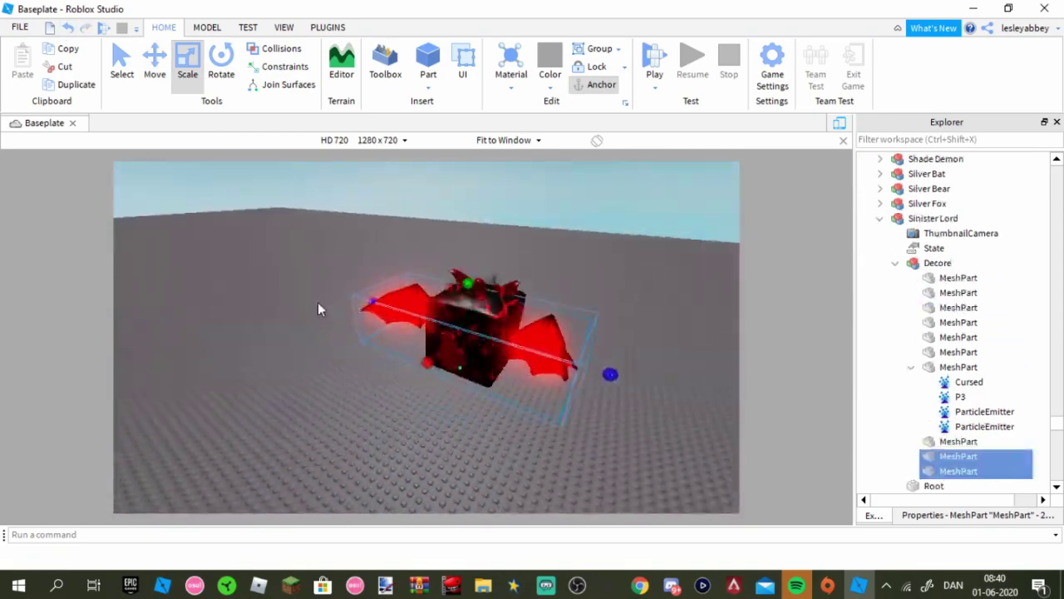
pyautogui.moveTo(391, 401); pyautogui.dragTo(313, 463)
pyautogui.moveTo(313, 463); pyautogui.dragTo(313, 463, button='right')
pyautogui.click(188, 68)
pyautogui.moveTo(371, 278); pyautogui.dragTo(380, 205)
pyautogui.click(191, 69)
pyautogui.moveTo(620, 282); pyautogui.dragTo(544, 289)
# Duplicate the wing pair and shift it down against the Sinister Lord's body
pyautogui.click(154, 68)
pyautogui.moveTo(381, 283); pyautogui.dragTo(380, 284, button='right')
pyautogui.hotkey('ctrl', 'd')
pyautogui.moveTo(581, 413); pyautogui.dragTo(581, 412, button='right')
pyautogui.moveTo(461, 326); pyautogui.dragTo(454, 436)
pyautogui.moveTo(463, 451); pyautogui.dragTo(463, 451, button='right')
pyautogui.moveTo(573, 341); pyautogui.dragTo(573, 342, button='right')
# Scale the extra wings again to fit the Sinister Lord's body
pyautogui.click(191, 70)
pyautogui.moveTo(398, 321); pyautogui.dragTo(398, 321, button='right')
pyautogui.moveTo(397, 321); pyautogui.dragTo(411, 347)
pyautogui.moveTo(410, 348); pyautogui.dragTo(410, 348, button='right')
pyautogui.moveTo(504, 285); pyautogui.dragTo(503, 290)
# Raise the extra wings into place on the Sinister Lord's back
pyautogui.click(155, 67)
pyautogui.moveTo(501, 252); pyautogui.dragTo(519, 187)
pyautogui.moveTo(574, 288); pyautogui.dragTo(565, 305, button='right')
pyautogui.moveTo(528, 259); pyautogui.dragTo(527, 214)
pyautogui.moveTo(587, 311); pyautogui.dragTo(587, 311, button='right')
pyautogui.click(382, 339)
pyautogui.moveTo(1016, 453); pyautogui.dragTo(992, 471)
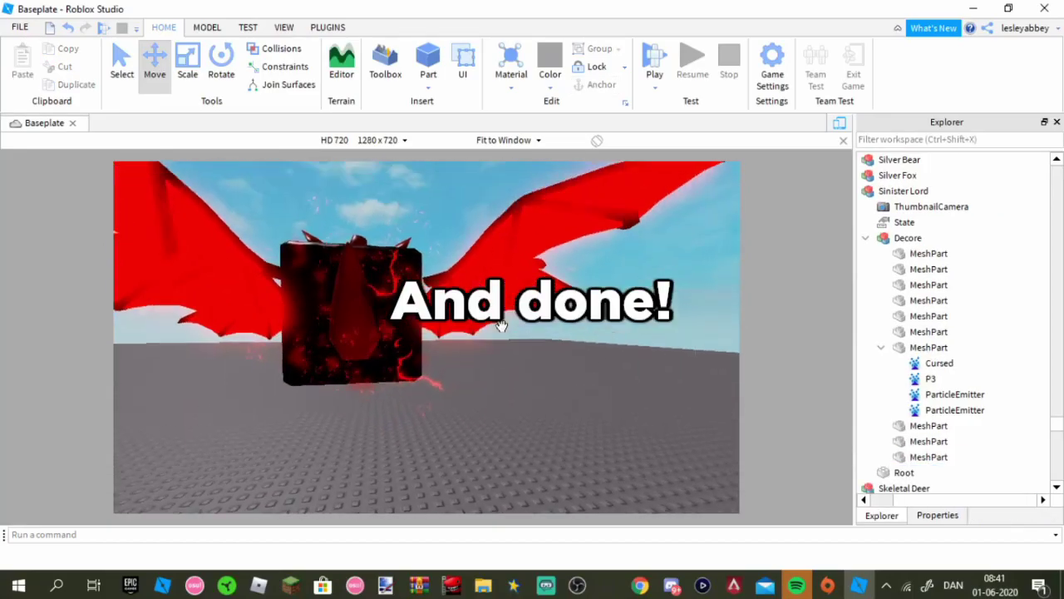
# Delete most of the other pet models from the Workspace, keeping the Sinister Lord
pyautogui.moveTo(503, 327); pyautogui.dragTo(504, 328, button='right')
pyautogui.scroll(-4, 503, 328)
pyautogui.moveTo(558, 397); pyautogui.dragTo(557, 397, button='right')
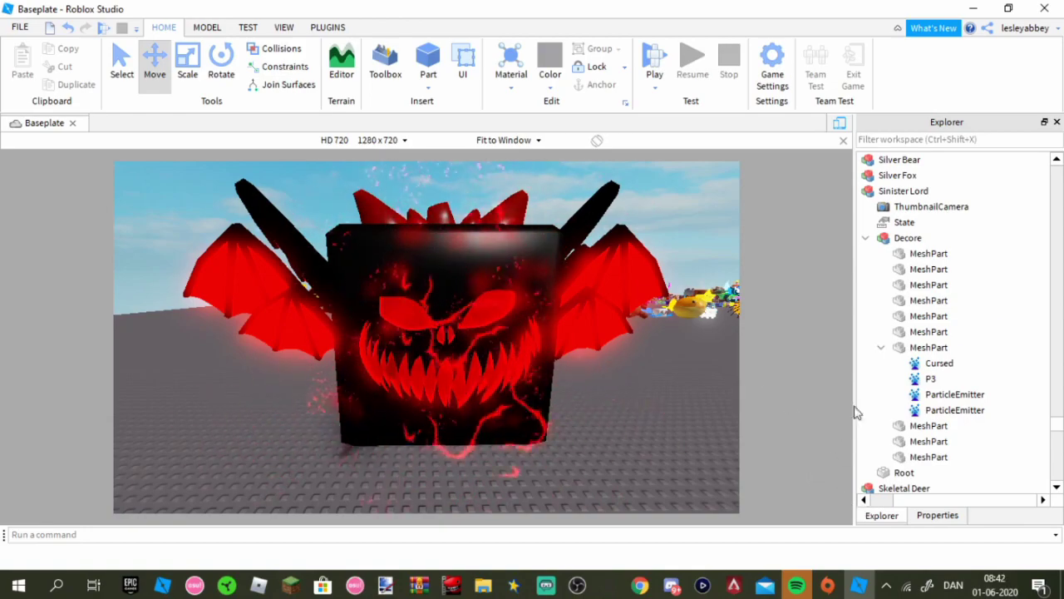
pyautogui.scroll(-5, 672, 408)
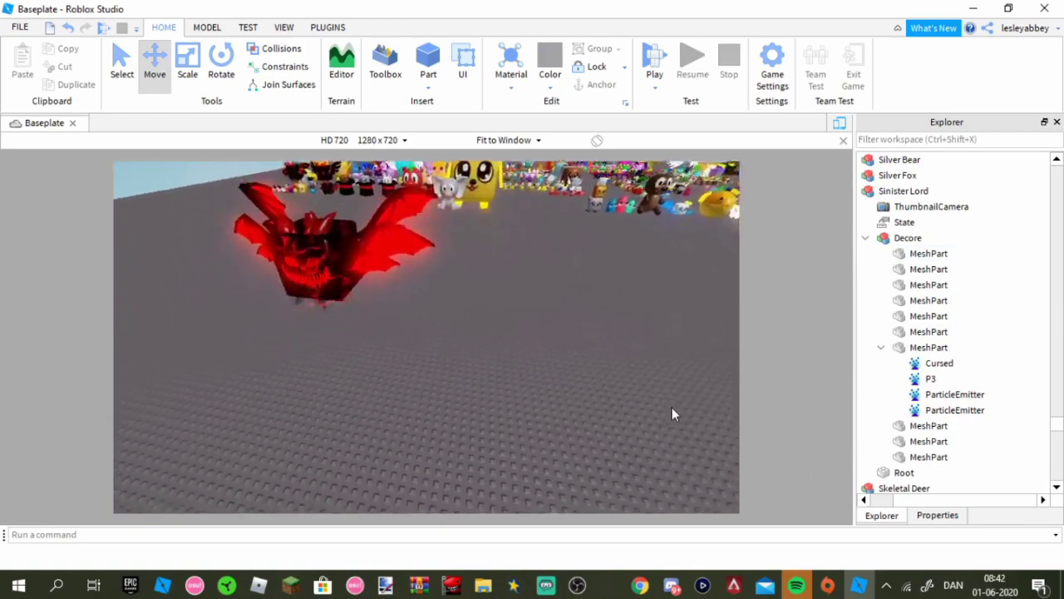
pyautogui.scroll(4, 948, 306)
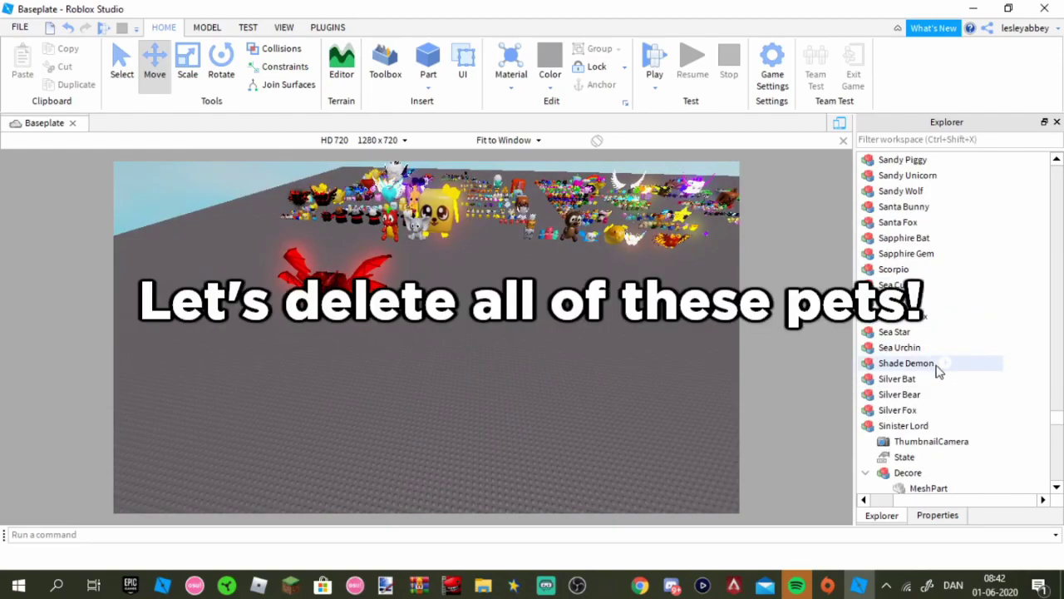
pyautogui.moveTo(923, 499); pyautogui.dragTo(848, 510)
pyautogui.moveTo(1042, 205); pyautogui.dragTo(912, 430)
pyautogui.scroll(-20, 1000, 373)
pyautogui.press('Delete')
pyautogui.scroll(4, 947, 374)
pyautogui.moveTo(1045, 453); pyautogui.dragTo(1052, 333)
pyautogui.press('Delete')
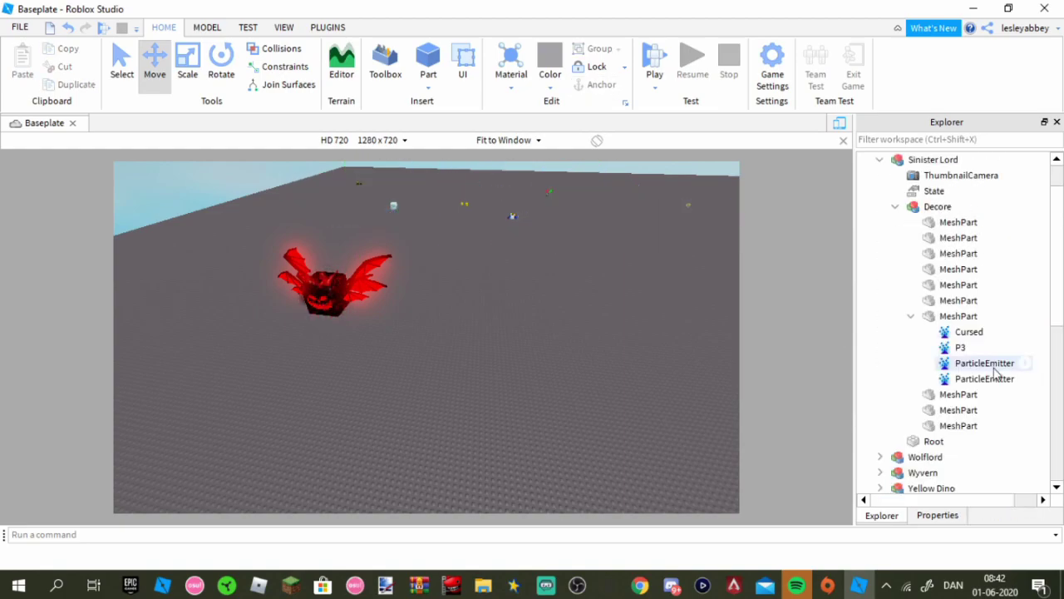
# Delete the remaining pets listed after the Sinister Lord, including Wolflord, Wyvern and Yellow Dino, keeping the Baseplate
pyautogui.scroll(-5, 1001, 374)
pyautogui.moveTo(1044, 387); pyautogui.dragTo(979, 222)
pyautogui.press('Delete')
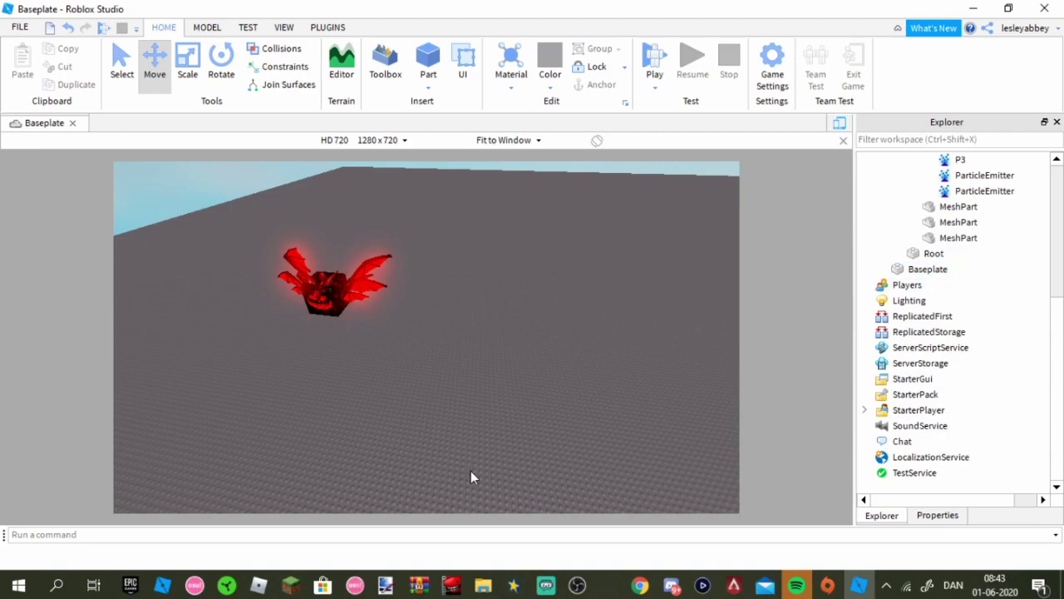
# Move the whole Sinister Lord model to a new position on the emptied baseplate
pyautogui.moveTo(471, 471); pyautogui.dragTo(472, 469, button='right')
pyautogui.scroll(5, 988, 275)
pyautogui.click(929, 210)
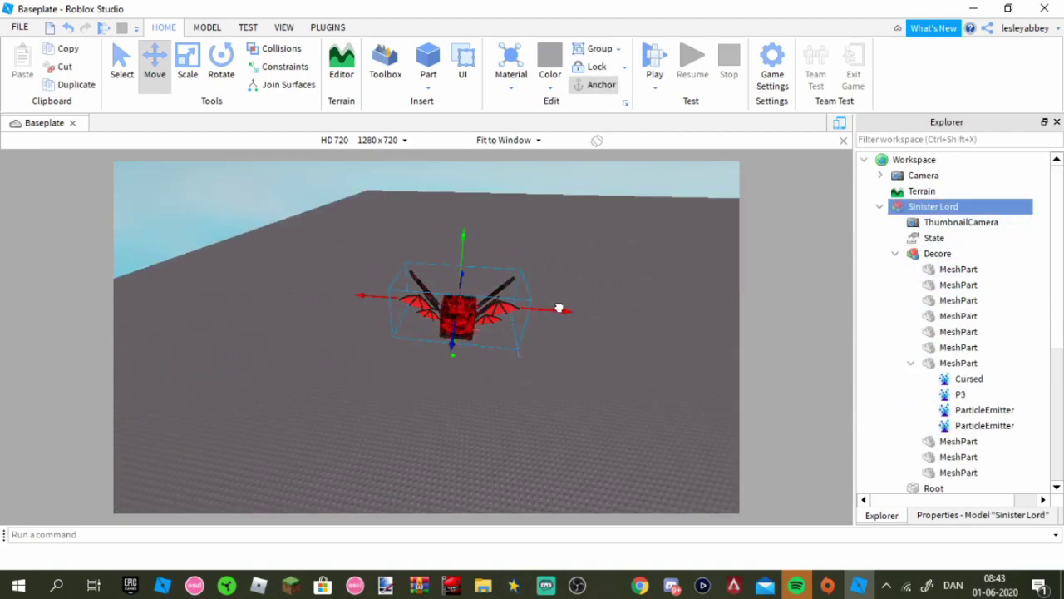
pyautogui.moveTo(557, 308); pyautogui.dragTo(623, 314)
pyautogui.moveTo(662, 317); pyautogui.dragTo(667, 321, button='right')
pyautogui.moveTo(532, 320); pyautogui.dragTo(554, 275)
# Examine the finished Sinister Lord's face, wings and particle effects from near and far
pyautogui.moveTo(574, 304); pyautogui.dragTo(575, 306, button='right')
pyautogui.press('w')
pyautogui.press('w')
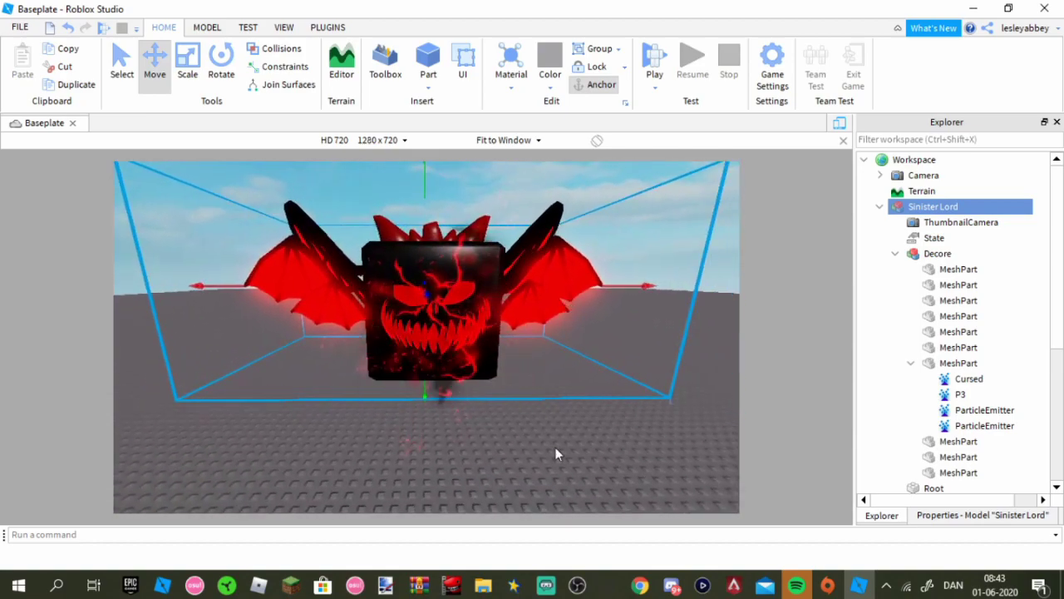
pyautogui.moveTo(701, 427); pyautogui.dragTo(700, 427, button='right')
pyautogui.press('w')
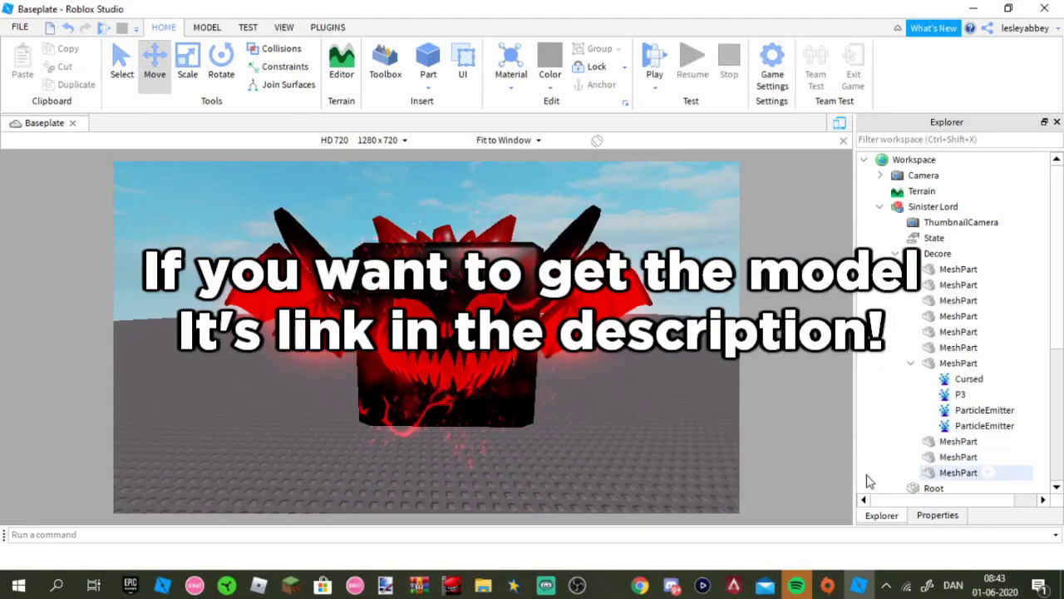
pyautogui.press('s')
pyautogui.moveTo(686, 396); pyautogui.dragTo(686, 396, button='right')
pyautogui.press('w')
pyautogui.press('s')
pyautogui.press('s')
pyautogui.press('w')
pyautogui.press('s')
pyautogui.press('w')
pyautogui.press('w')
pyautogui.press('s')
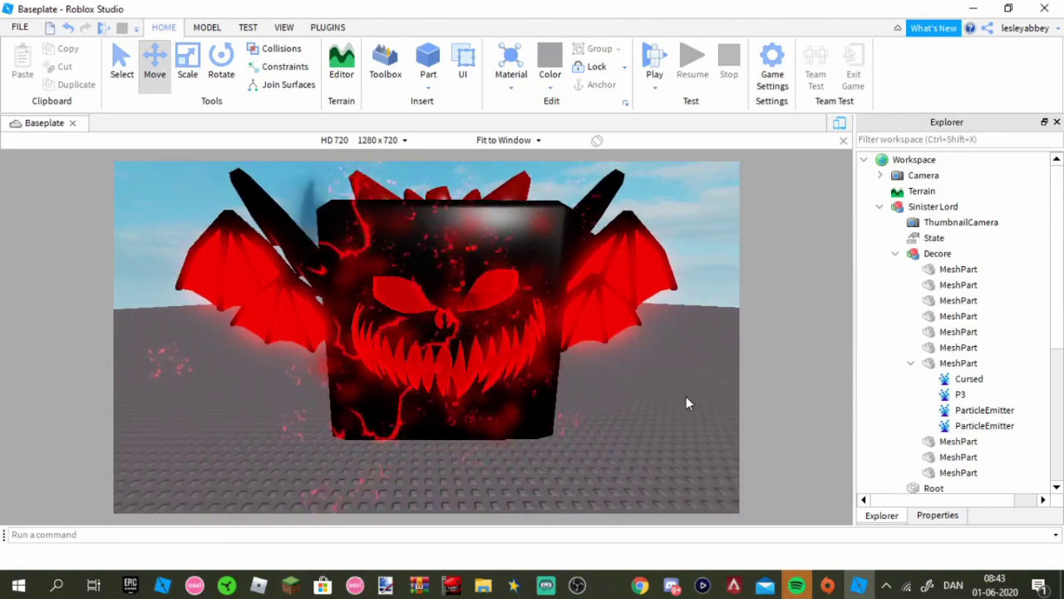
pyautogui.press('w')
pyautogui.moveTo(670, 406); pyautogui.dragTo(670, 405, button='right')
pyautogui.press('s')
pyautogui.press('a')
pyautogui.press('d')
pyautogui.press('w')
pyautogui.press('s')
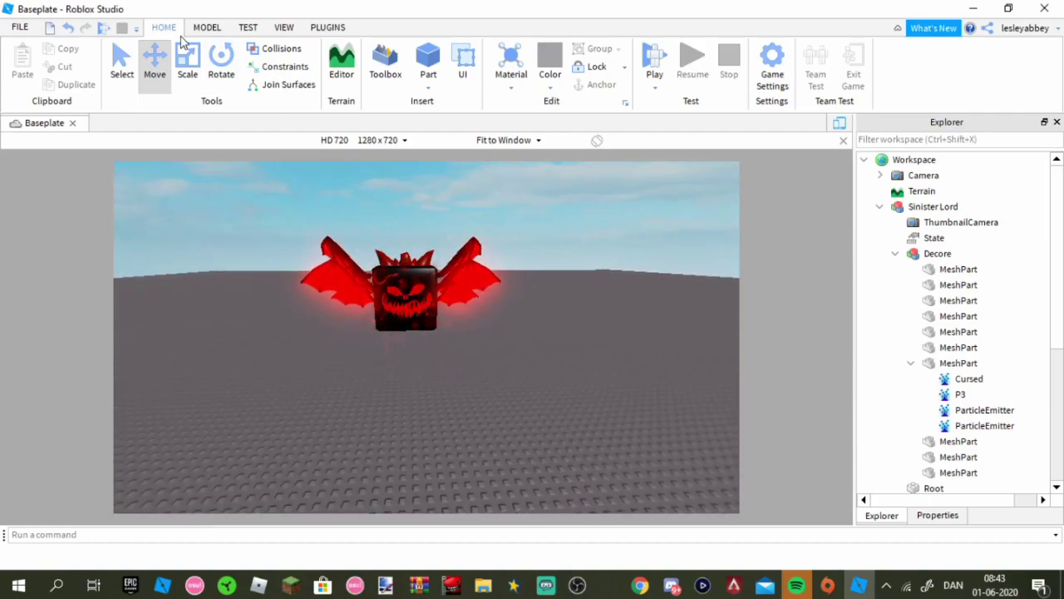
# Search the model library for "radiance"
pyautogui.click(398, 65)
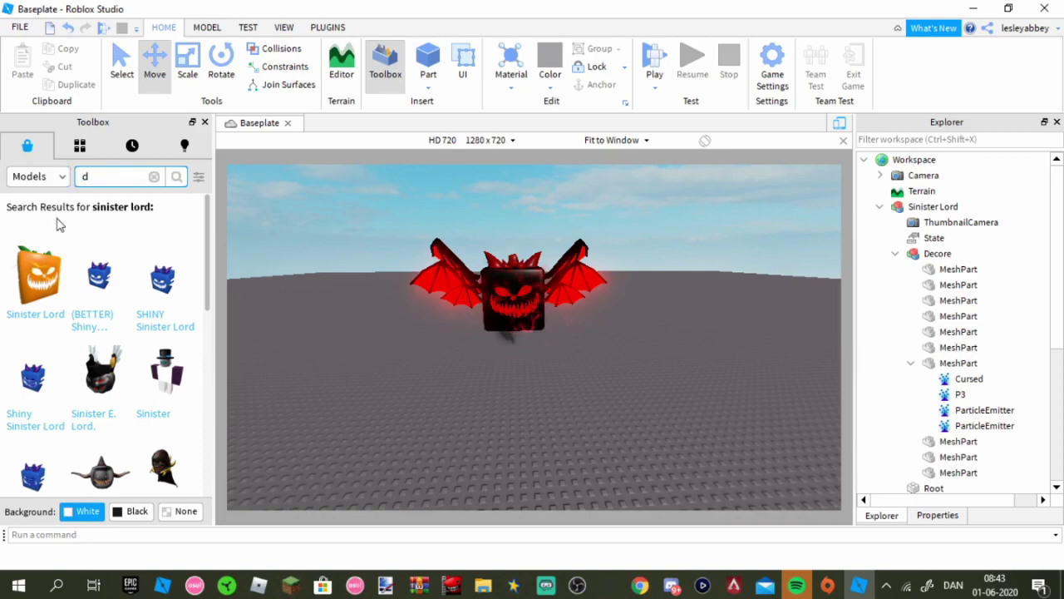
pyautogui.press('BackSpace')
pyautogui.write('r')
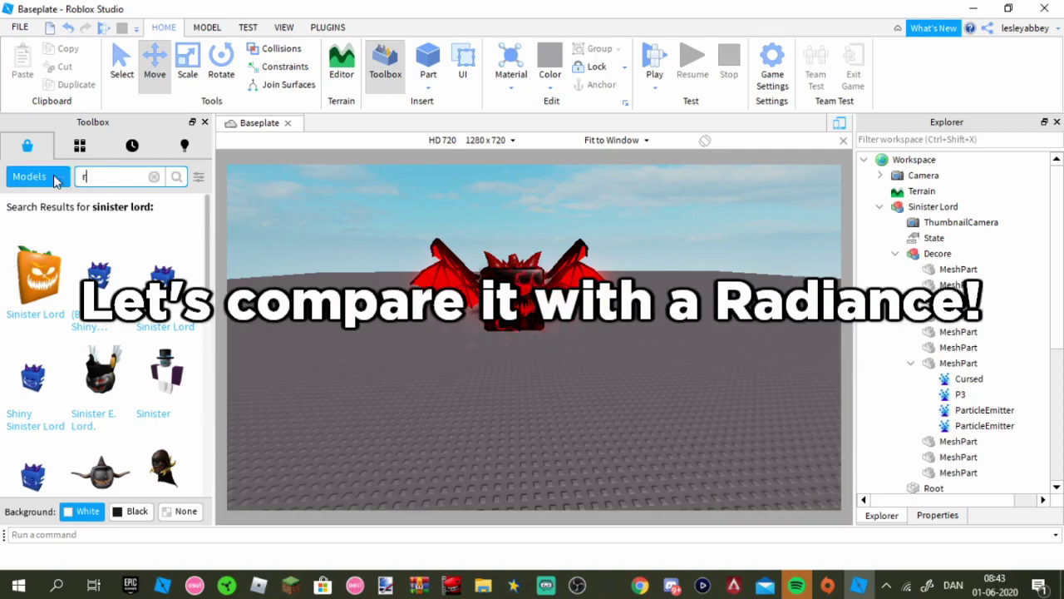
pyautogui.write('adiance')
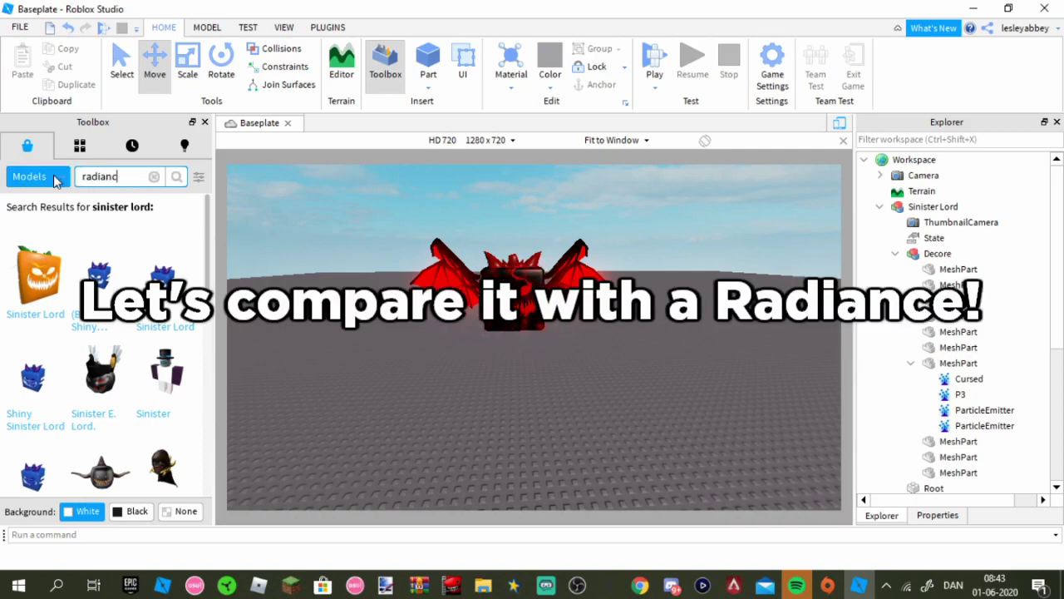
pyautogui.press('Return')
# Insert the first Radiance pet model from the search results near the Sinister Lord
pyautogui.moveTo(425, 284); pyautogui.dragTo(454, 294, button='right')
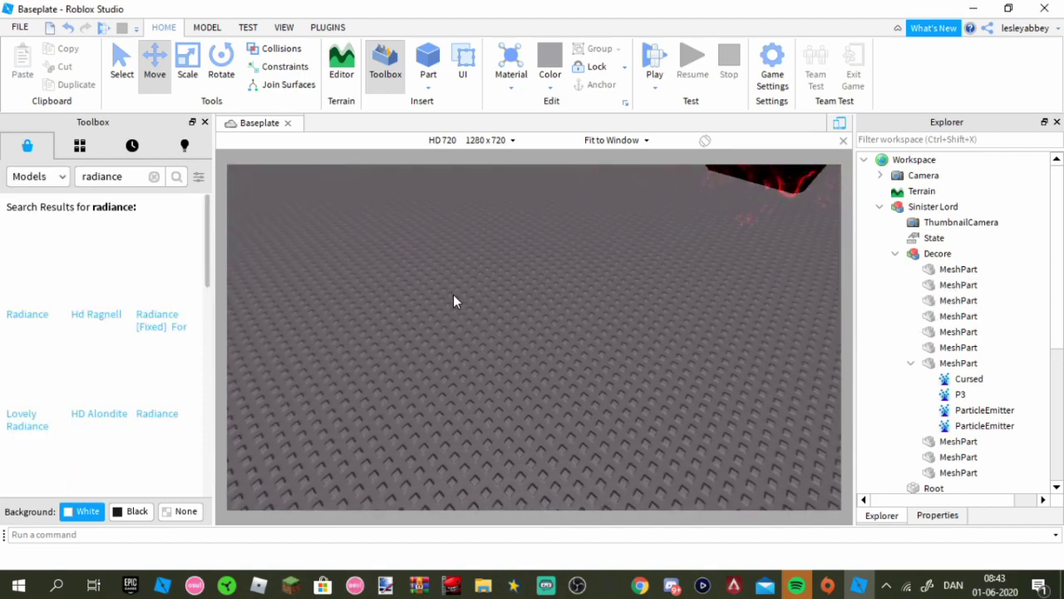
pyautogui.click(20, 296)
pyautogui.moveTo(666, 441); pyautogui.dragTo(812, 330, button='right')
pyautogui.press('d')
pyautogui.scroll(-3, 399, 297)
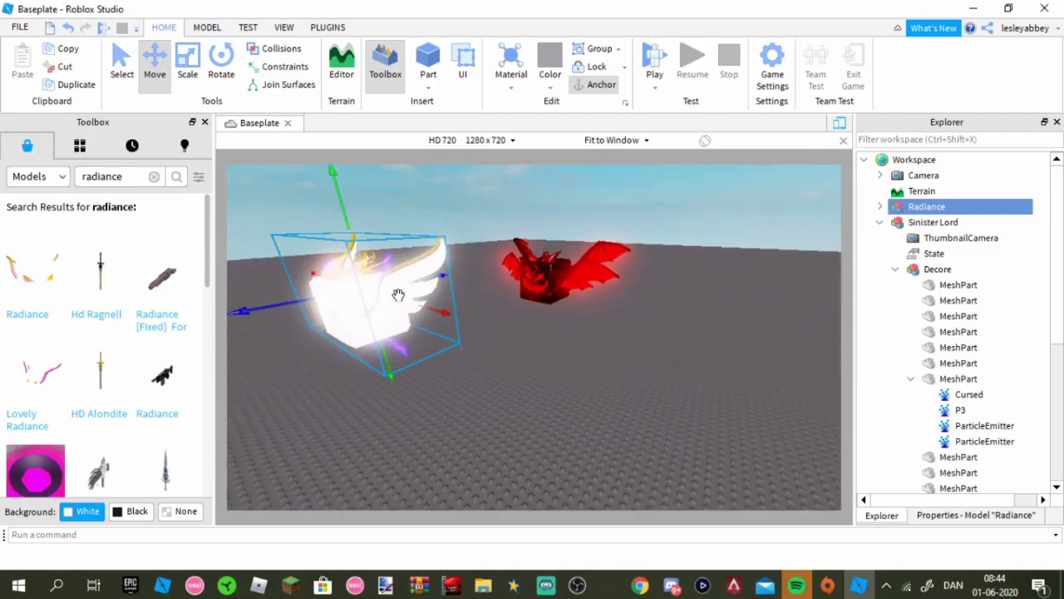
# Examine the Radiance pet against the Sinister Lord from several angles and distances
pyautogui.scroll(3, 461, 320)
pyautogui.moveTo(620, 354); pyautogui.dragTo(621, 354, button='right')
pyautogui.scroll(-3, 621, 354)
pyautogui.scroll(3, 456, 299)
pyautogui.moveTo(455, 300); pyautogui.dragTo(456, 298, button='right')
pyautogui.press('s')
pyautogui.press('a')
pyautogui.press('d')
pyautogui.press('a')
pyautogui.press('w')
pyautogui.press('f')
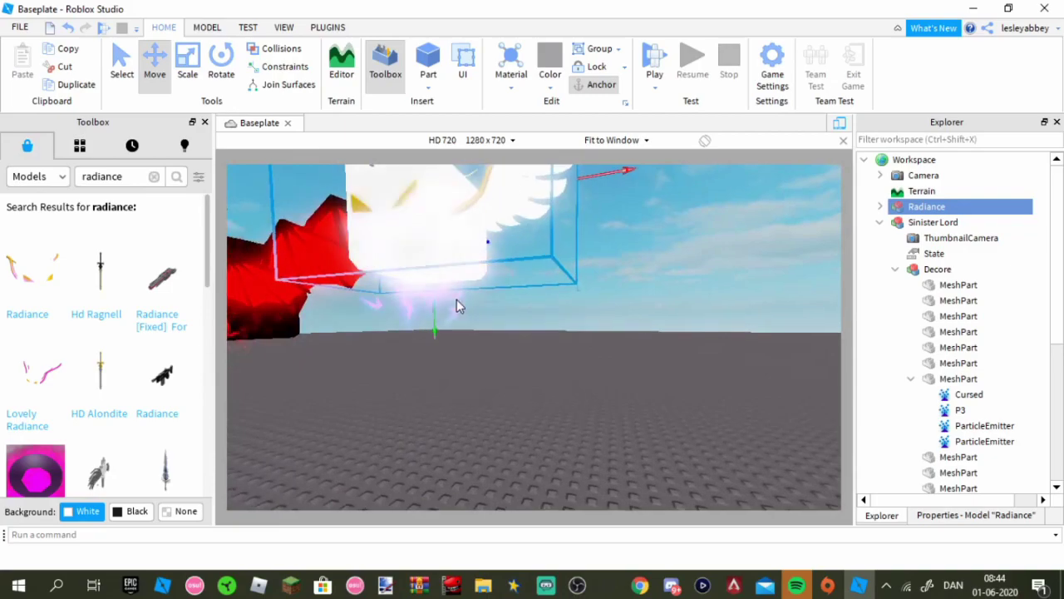
# Lower the Radiance model and place it beside the Sinister Lord for a size comparison
pyautogui.click(443, 330)
pyautogui.click(449, 248)
pyautogui.moveTo(437, 317); pyautogui.dragTo(444, 372)
pyautogui.press('a')
pyautogui.moveTo(444, 373); pyautogui.dragTo(445, 373, button='right')
pyautogui.press('d')
pyautogui.moveTo(577, 369); pyautogui.dragTo(576, 380)
pyautogui.moveTo(689, 301); pyautogui.dragTo(549, 325)
pyautogui.scroll(-3, 643, 309)
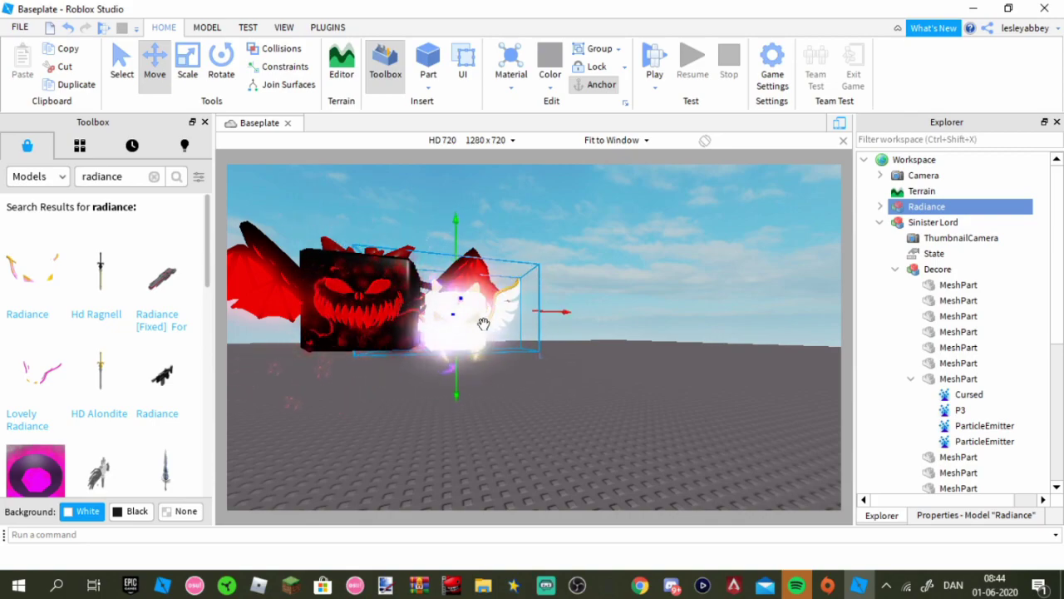
pyautogui.moveTo(459, 300); pyautogui.dragTo(602, 349)
pyautogui.moveTo(590, 465); pyautogui.dragTo(591, 465, button='right')
pyautogui.click(590, 466)
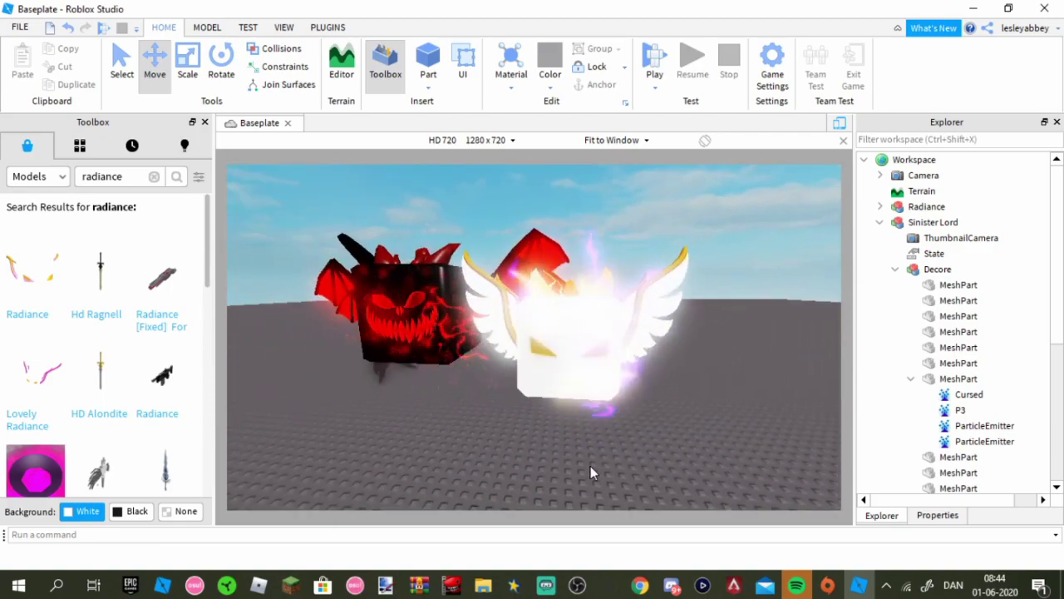
# Delete the Radiance model and close the model library
pyautogui.click(591, 369)
pyautogui.press('Delete')
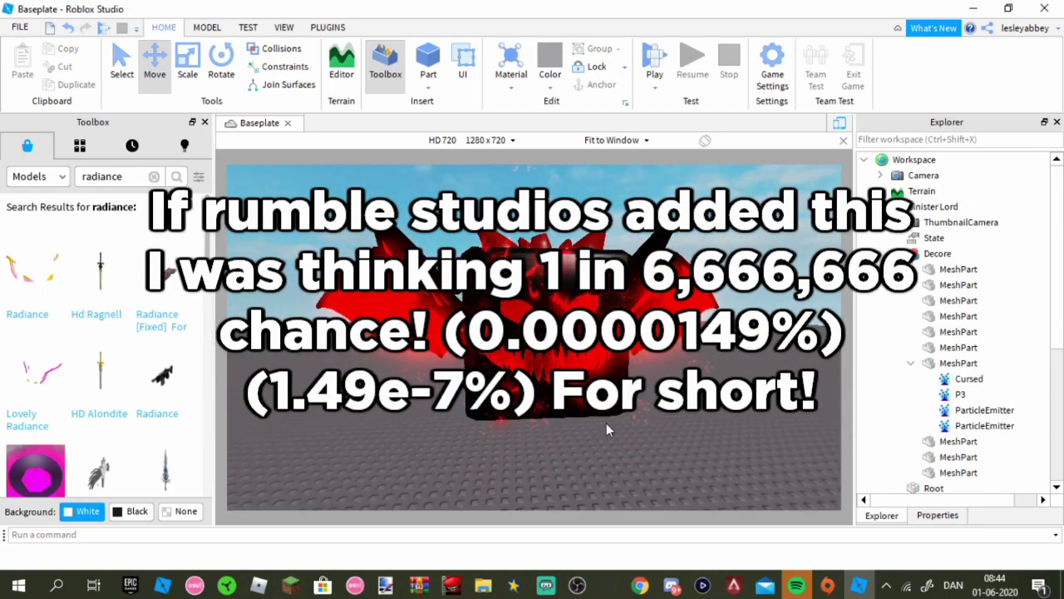
pyautogui.click(205, 123)
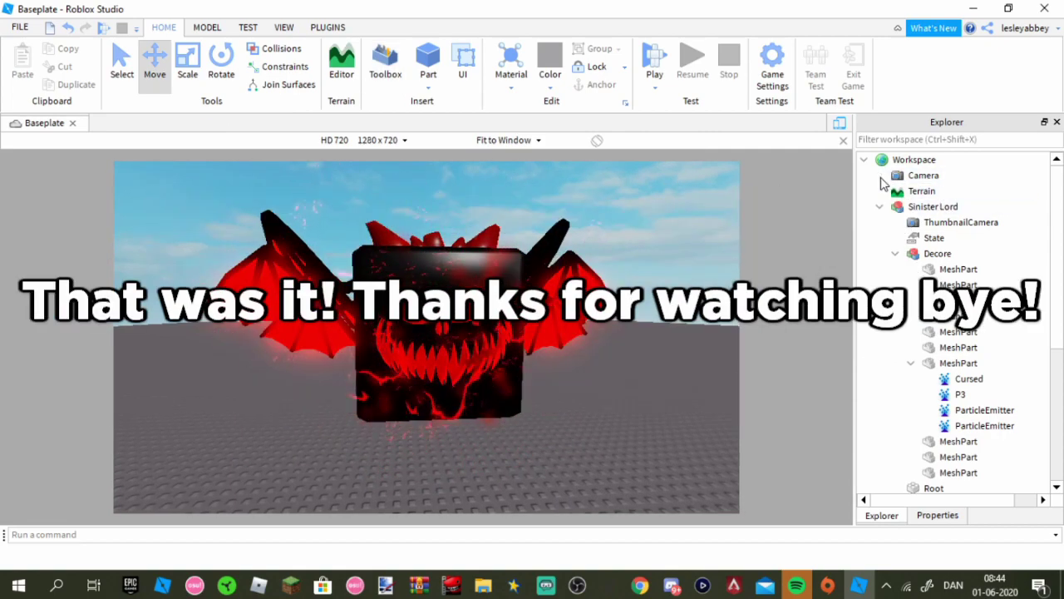
# Collapse Decore and Sinister Lord in the object hierarchy and open the Sinister Lord model's name for editing
pyautogui.click(880, 176)
pyautogui.rightClick(918, 190)
pyautogui.click(913, 106)
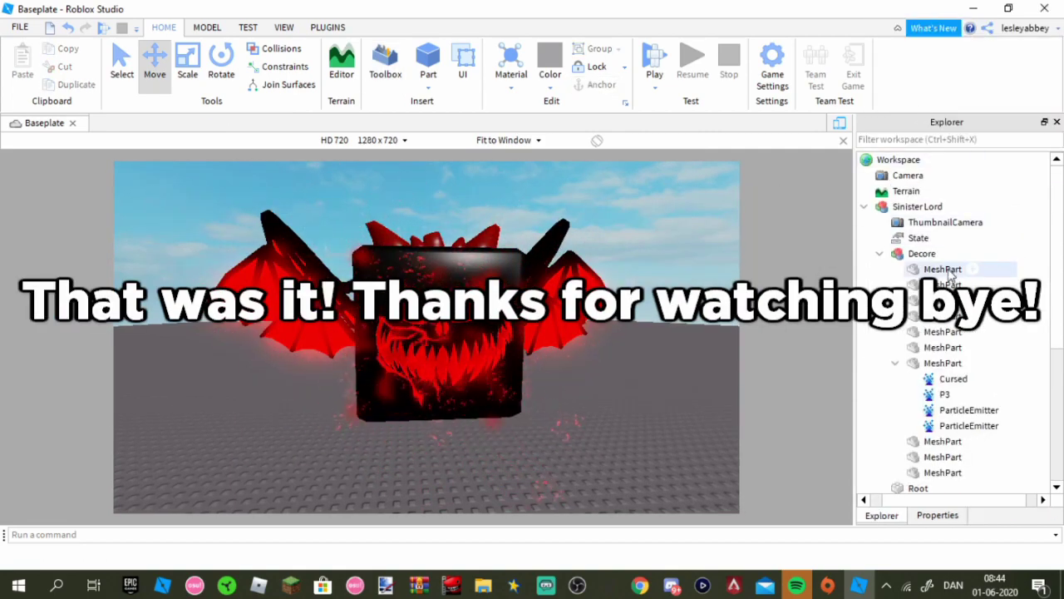
pyautogui.scroll(-4, 952, 289)
pyautogui.scroll(4, 952, 299)
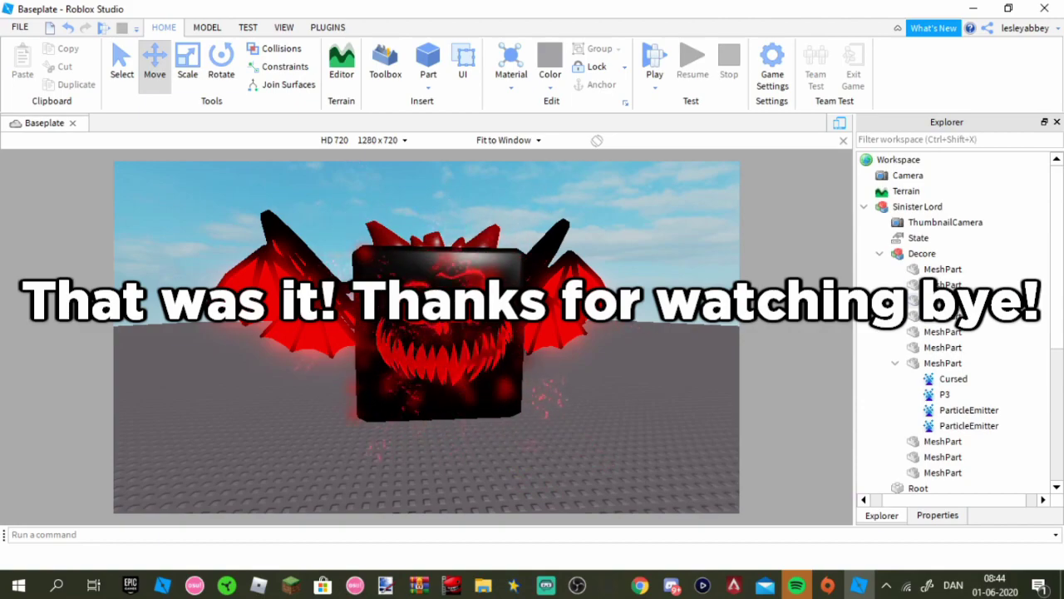
pyautogui.click(881, 253)
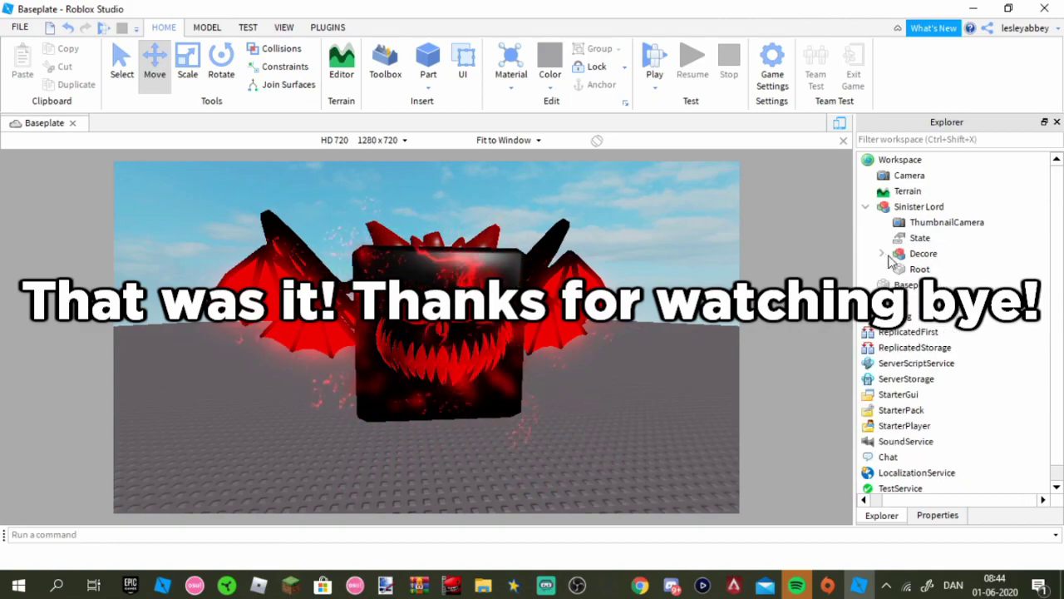
pyautogui.click(866, 208)
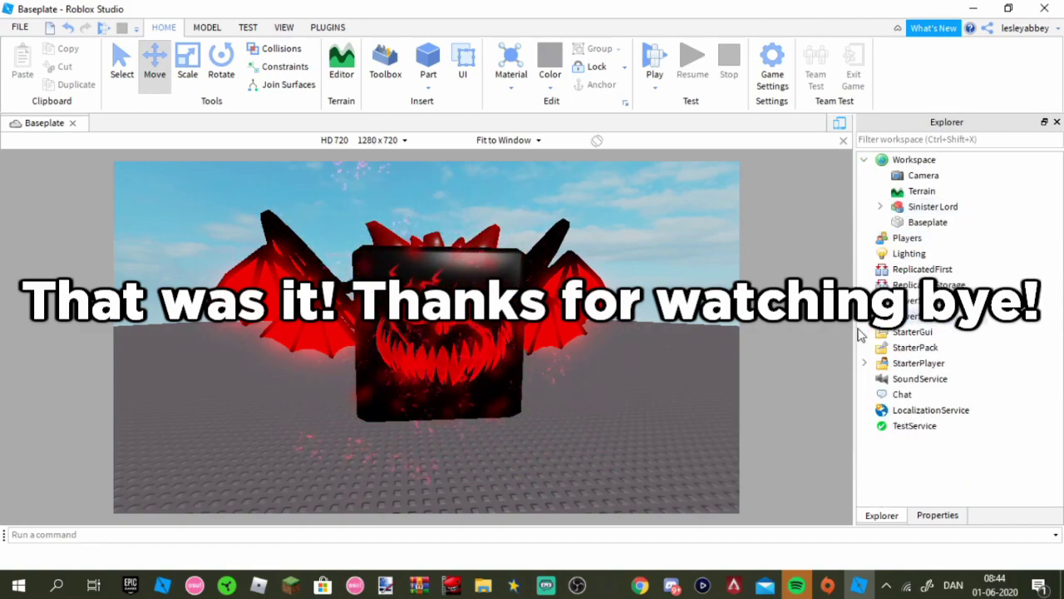
pyautogui.rightClick(926, 206)
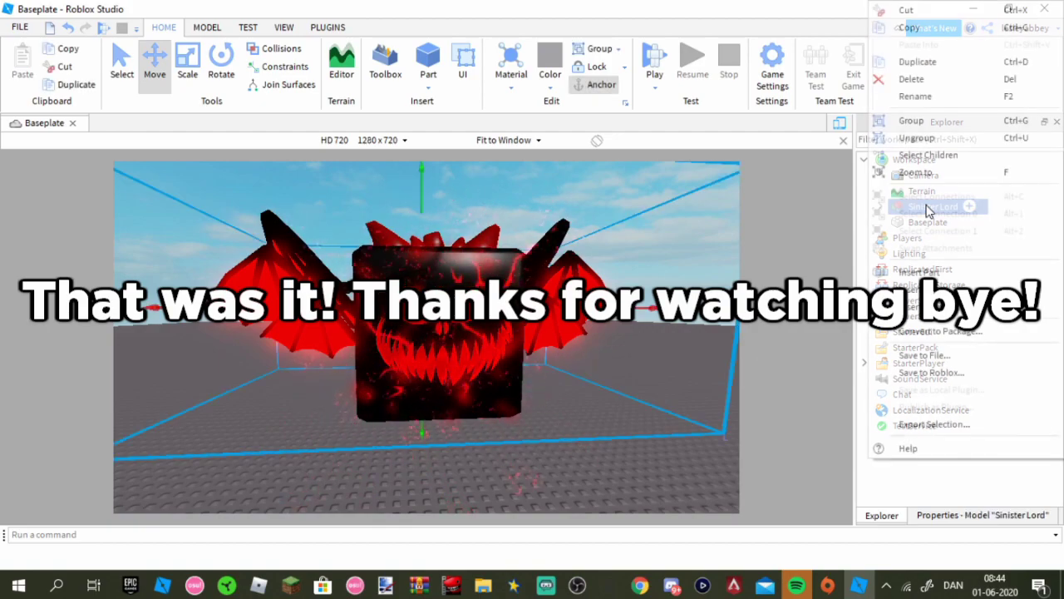
pyautogui.click(922, 98)
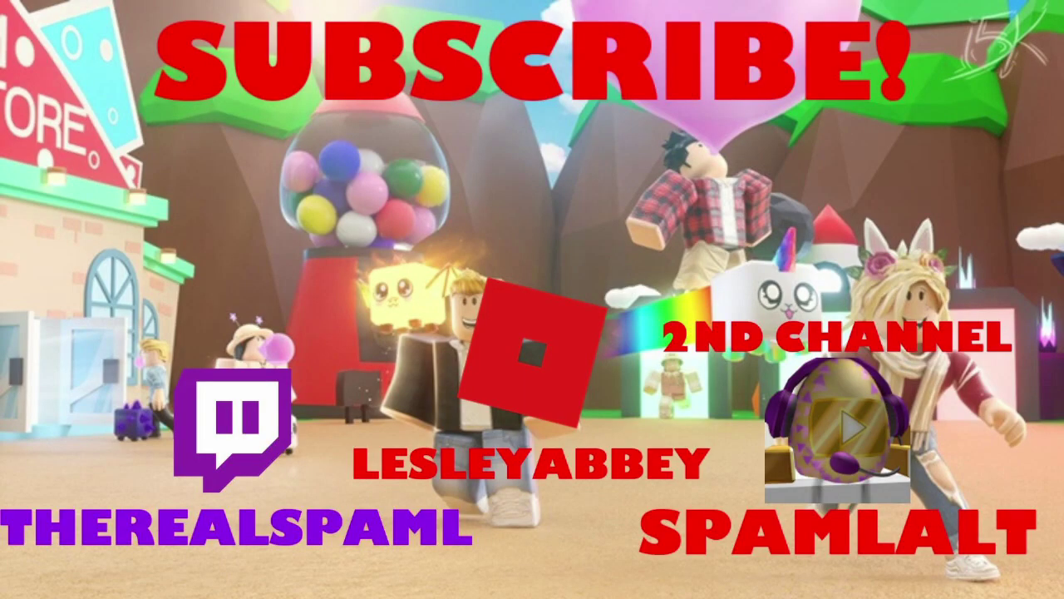